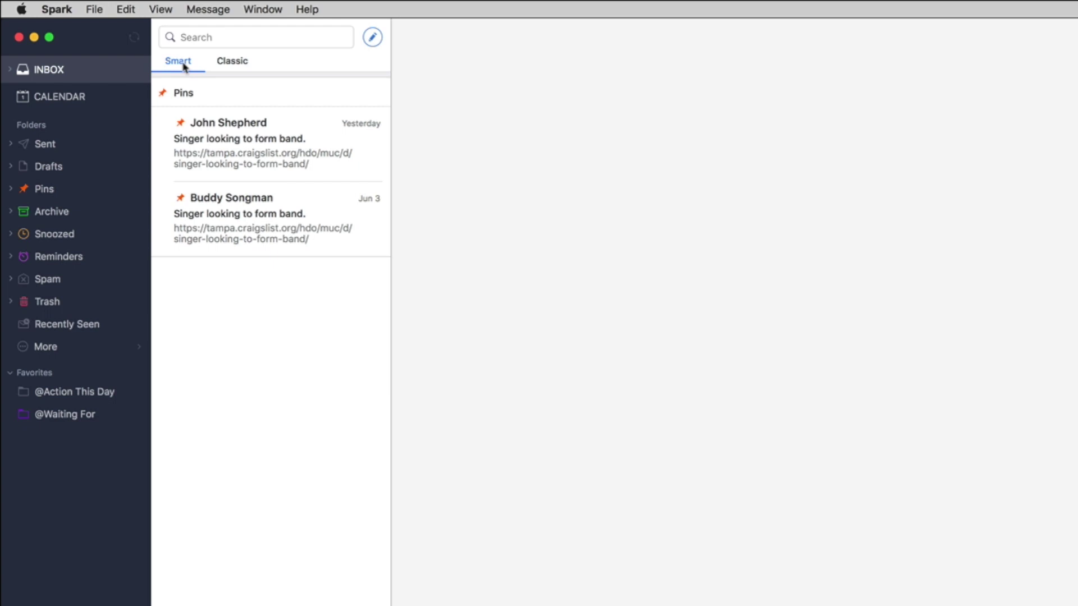
- Switch between the Smart and Classic inbox, stay on Classic, and open the newest 'Singer looking to form band.' email
{"action": "left_click", "coordinate": [234, 63]}
{"action": "left_click", "coordinate": [176, 62]}
{"action": "left_click", "coordinate": [239, 63]}
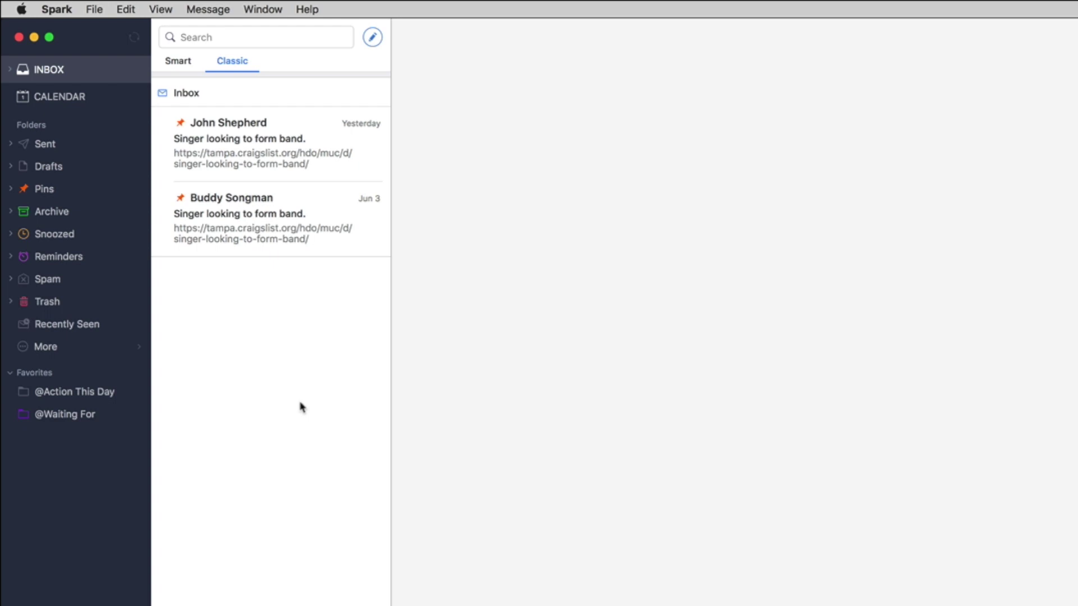
{"action": "key", "text": "Down"}
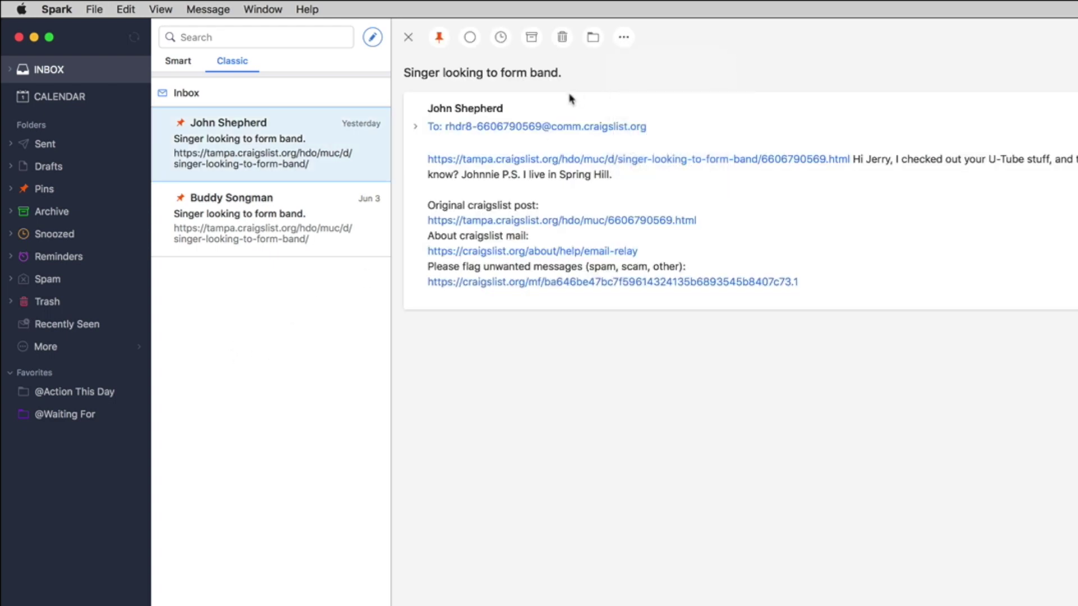
- Export the 'Singer looking to form band.' email to Todoist from its right-click Export menu
{"action": "right_click", "coordinate": [274, 148]}
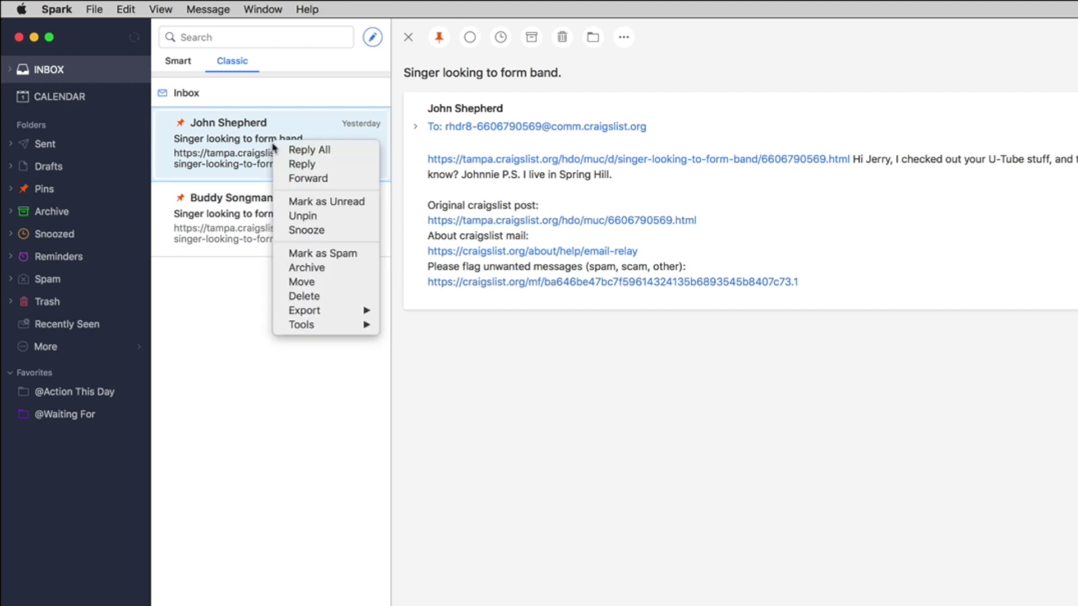
{"action": "mouse_move", "coordinate": [328, 312]}
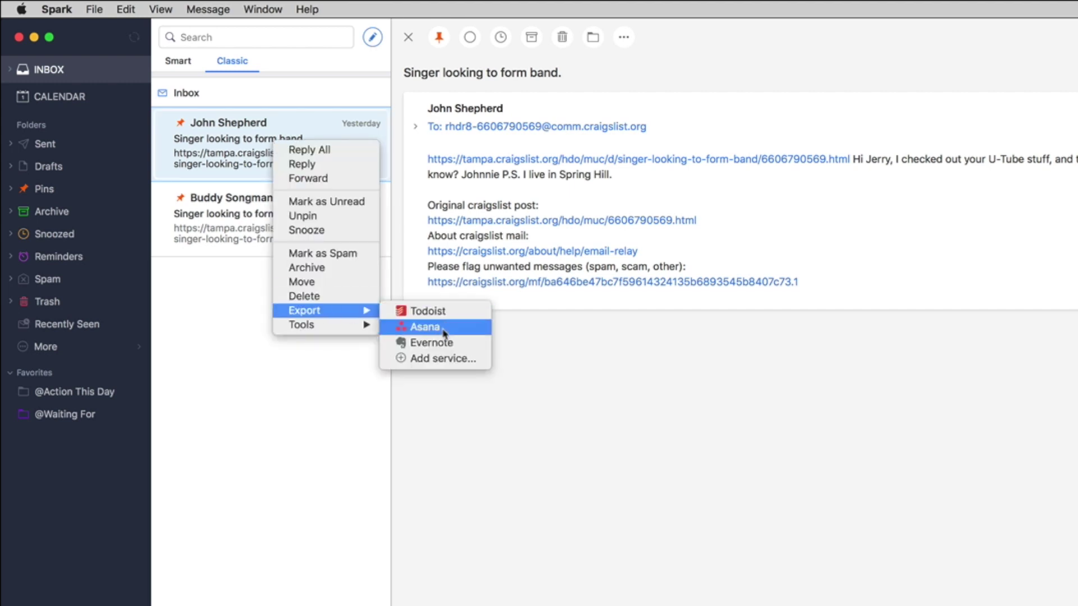
{"action": "mouse_move", "coordinate": [360, 325]}
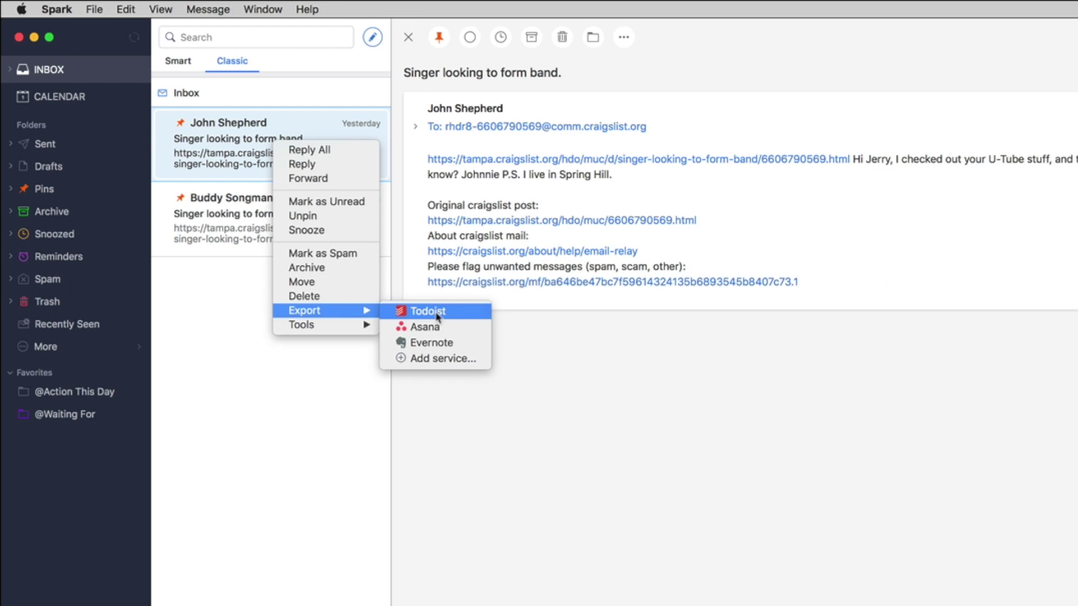
{"action": "left_click", "coordinate": [440, 316]}
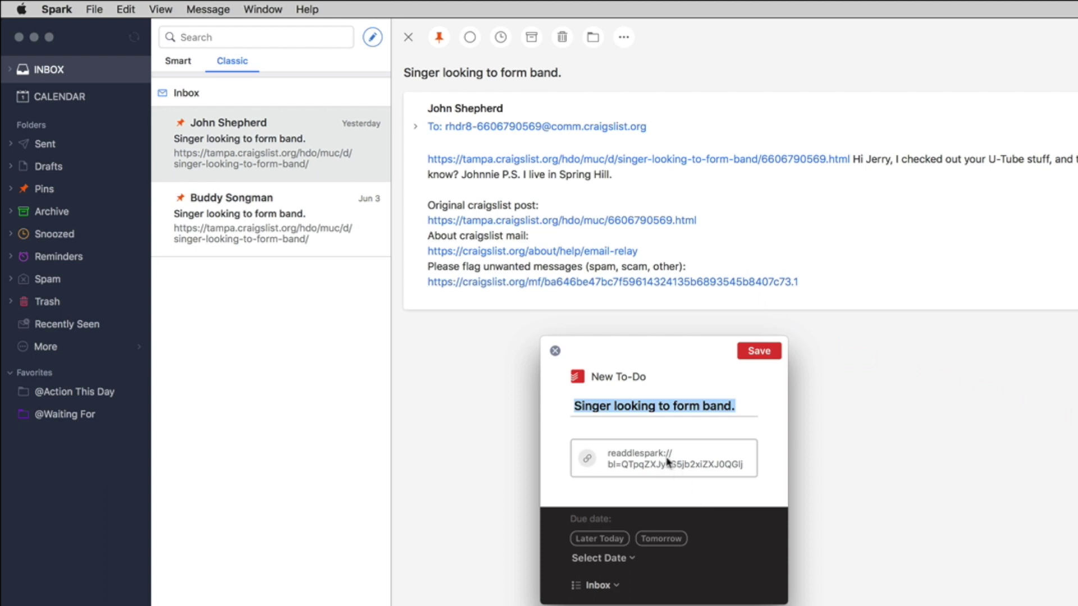
- Discard the first to-do draft and start a new Todoist to-do from the email's extra actions, centring its dialog
{"action": "left_click", "coordinate": [555, 351]}
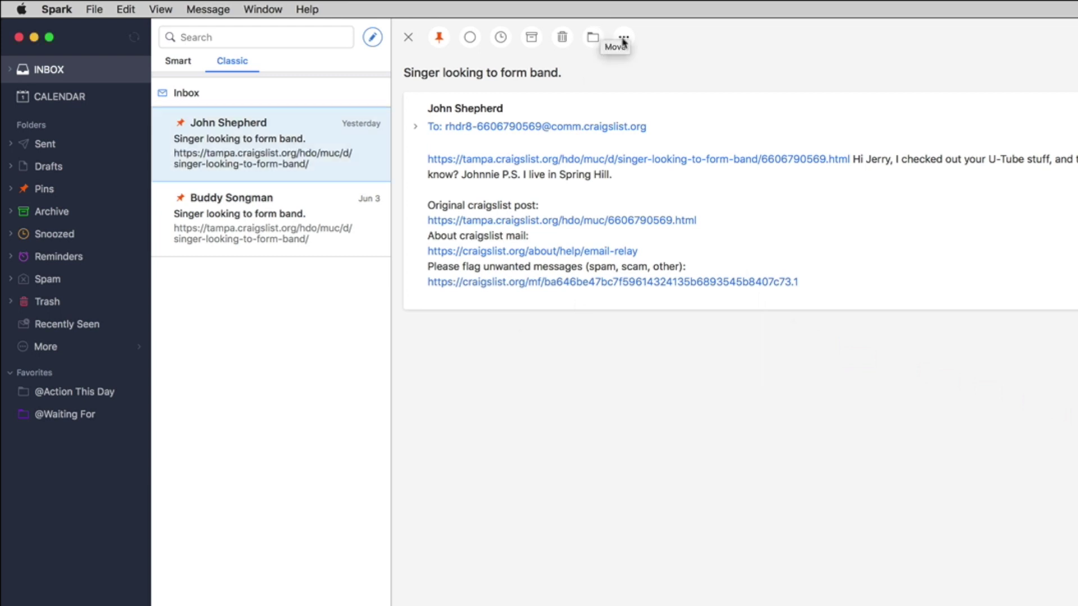
{"action": "left_click", "coordinate": [621, 37]}
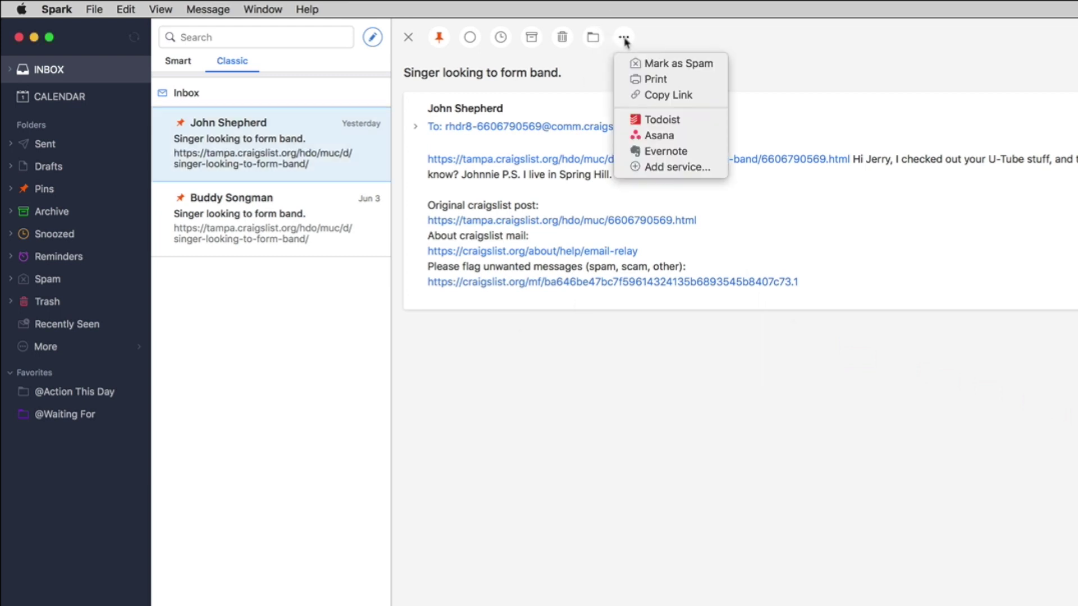
{"action": "left_click", "coordinate": [670, 124]}
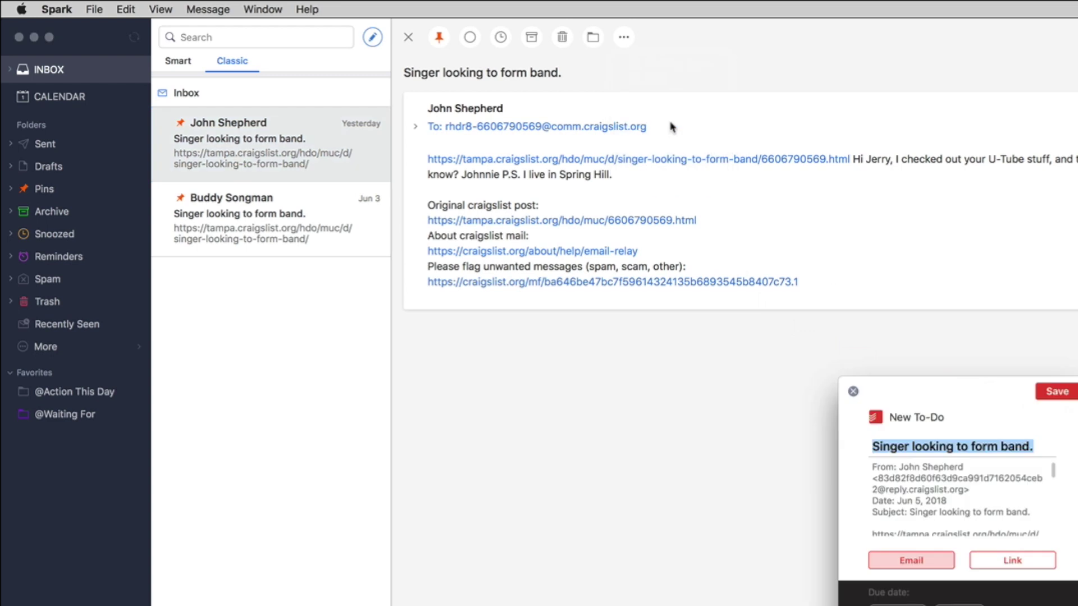
{"action": "left_click_drag", "start_coordinate": [953, 402], "coordinate": [717, 380]}
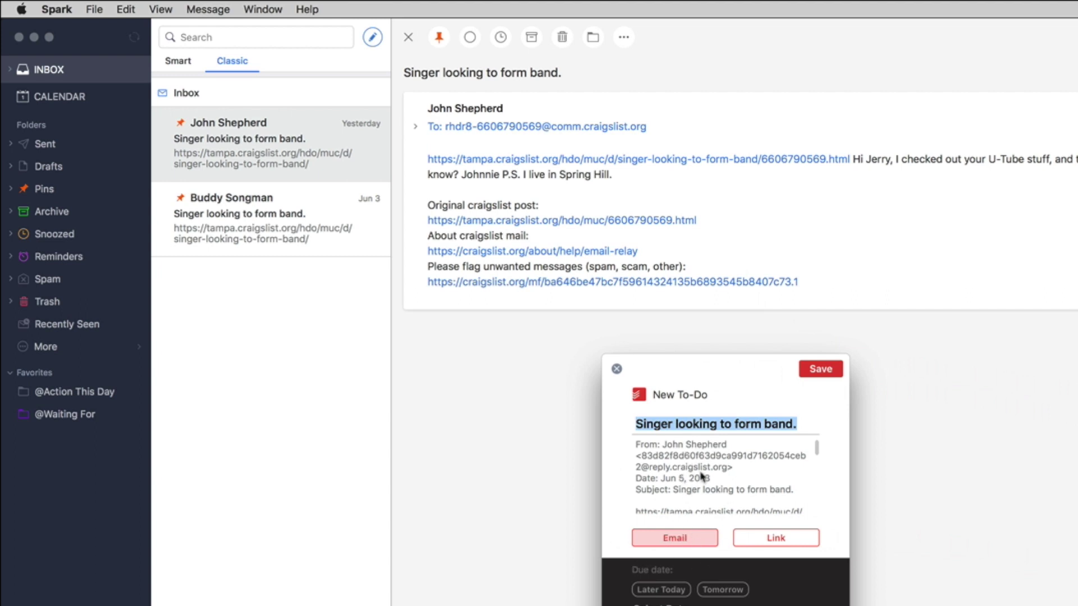
- Attach the email's full text instead of a link and save the to-do to Todoist
{"action": "scroll", "coordinate": [702, 484], "scroll_direction": "down", "scroll_amount": 5}
{"action": "scroll", "coordinate": [702, 484], "scroll_direction": "down", "scroll_amount": 10}
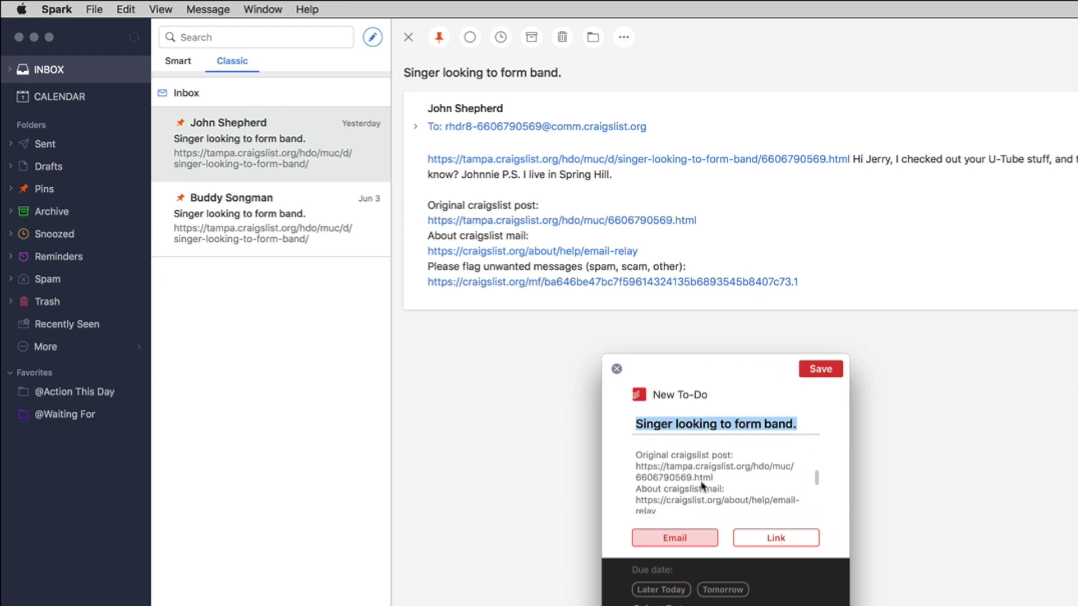
{"action": "scroll", "coordinate": [701, 485], "scroll_direction": "up", "scroll_amount": 5}
{"action": "scroll", "coordinate": [701, 485], "scroll_direction": "up", "scroll_amount": 5}
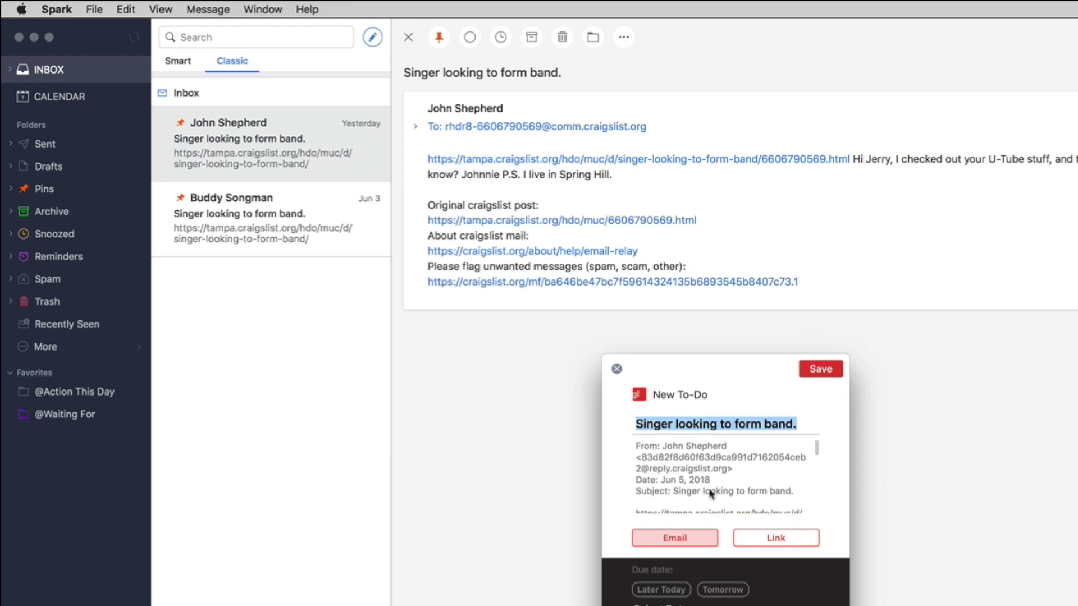
{"action": "left_click", "coordinate": [782, 540]}
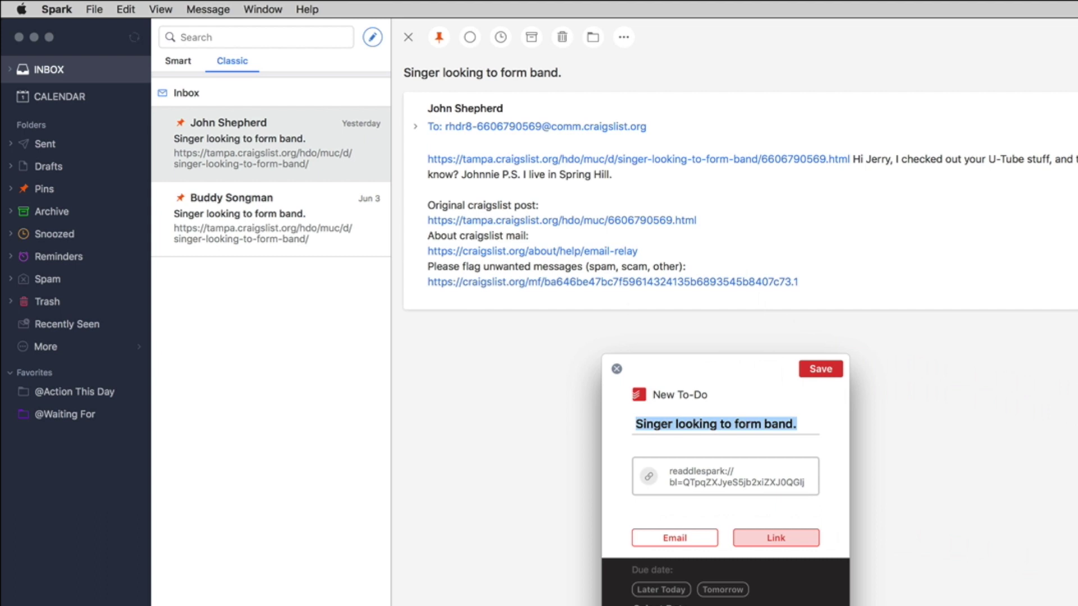
{"action": "left_click", "coordinate": [696, 541]}
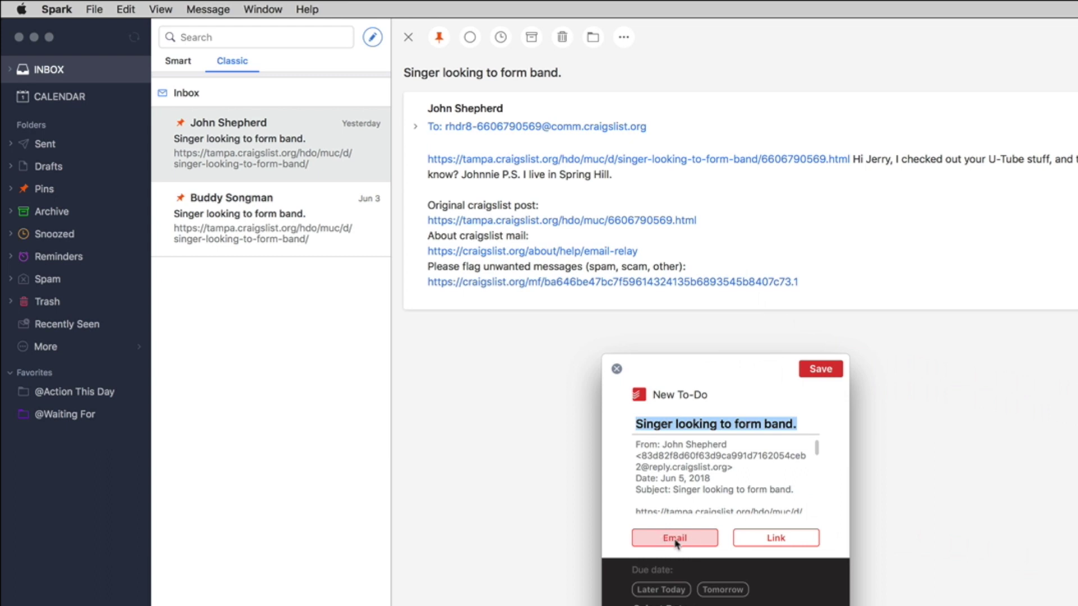
{"action": "left_click", "coordinate": [824, 370]}
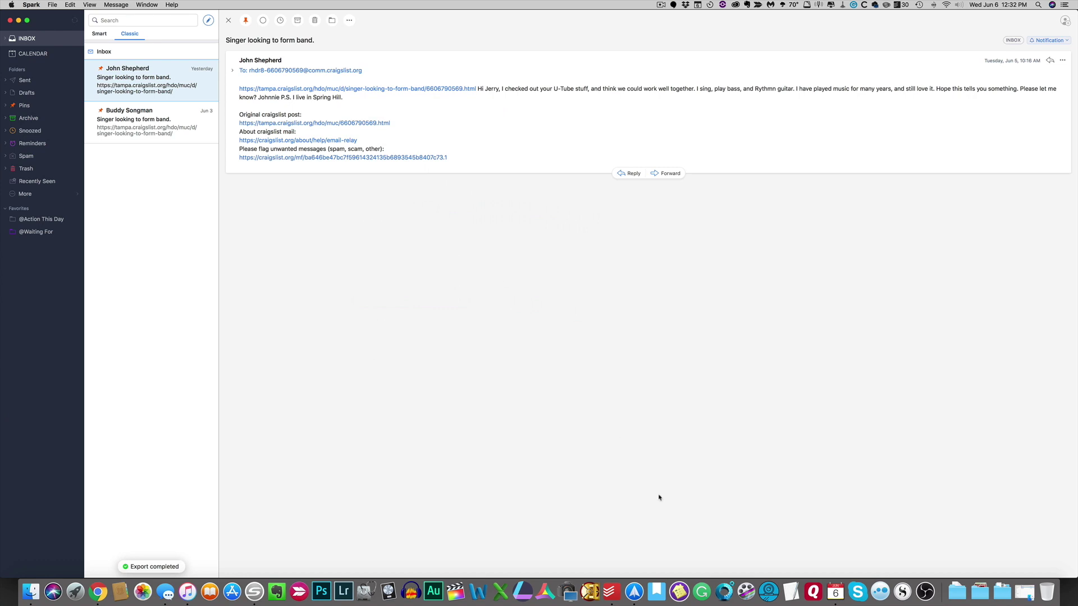
{"action": "left_click", "coordinate": [610, 591]}
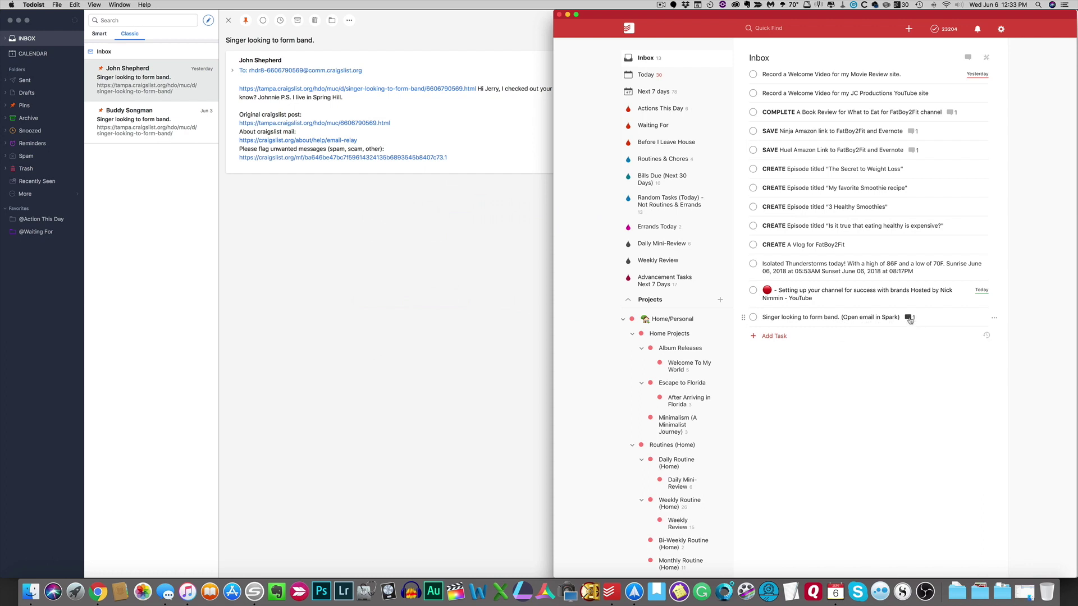
{"action": "left_click", "coordinate": [909, 319]}
{"action": "scroll", "coordinate": [800, 109], "scroll_direction": "down", "scroll_amount": 2}
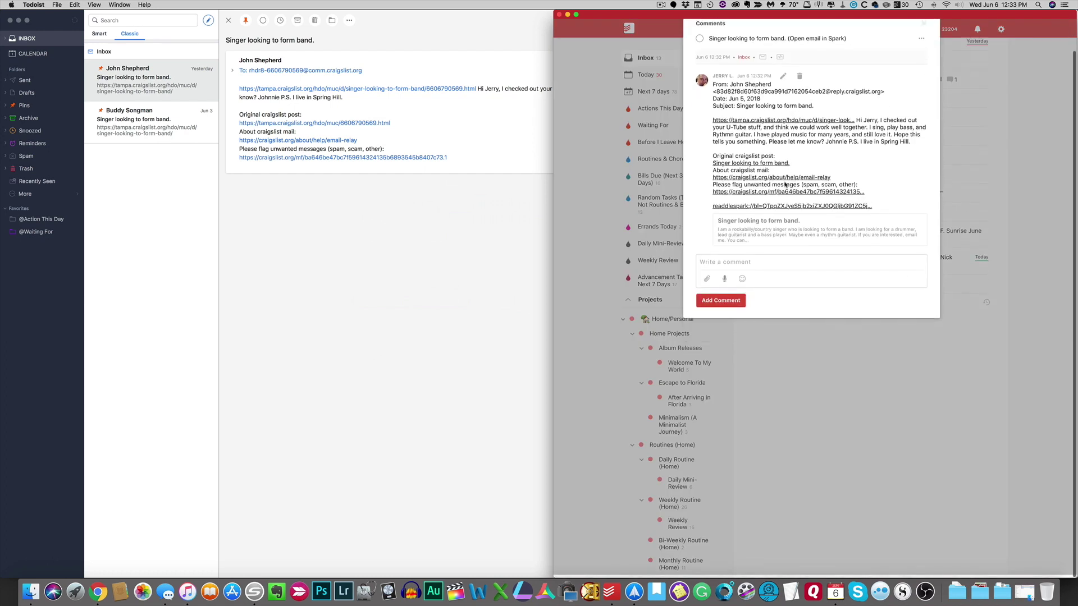
{"action": "scroll", "coordinate": [770, 200], "scroll_direction": "up", "scroll_amount": 2}
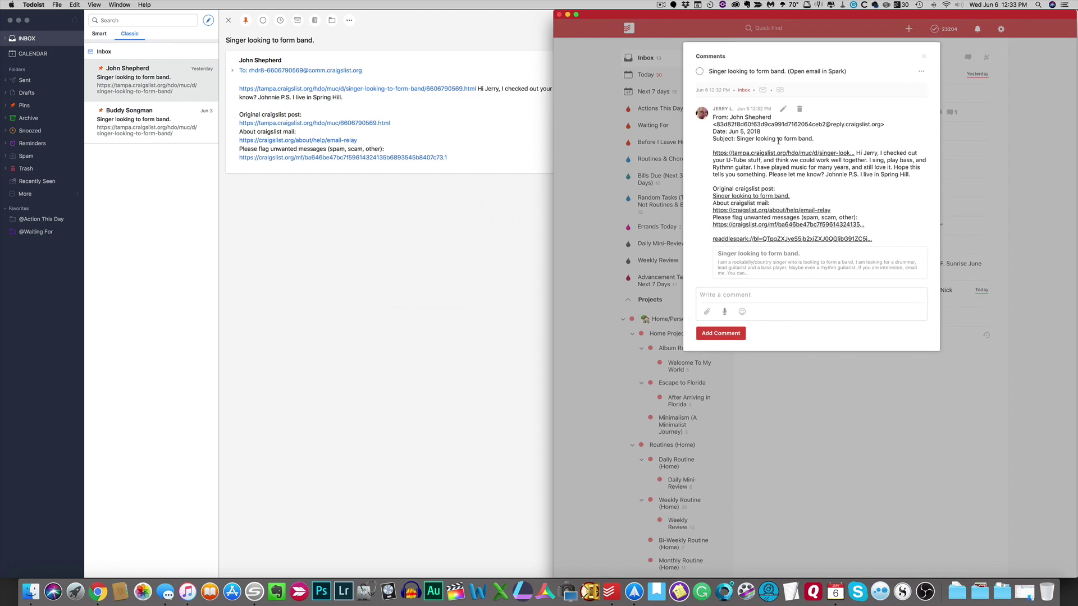
{"action": "left_click", "coordinate": [923, 56]}
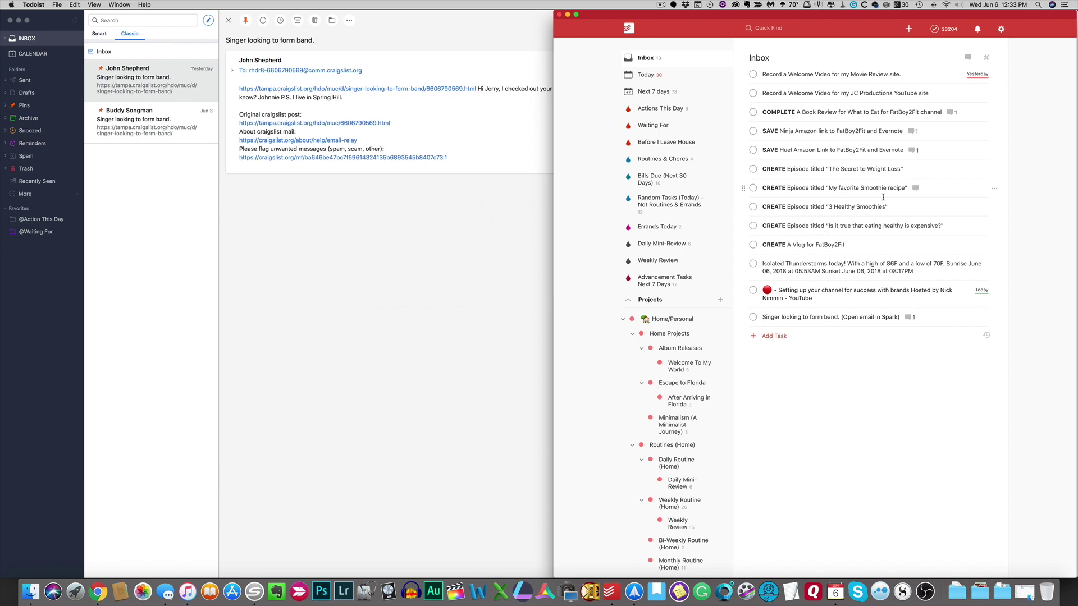
{"action": "left_click", "coordinate": [560, 15]}
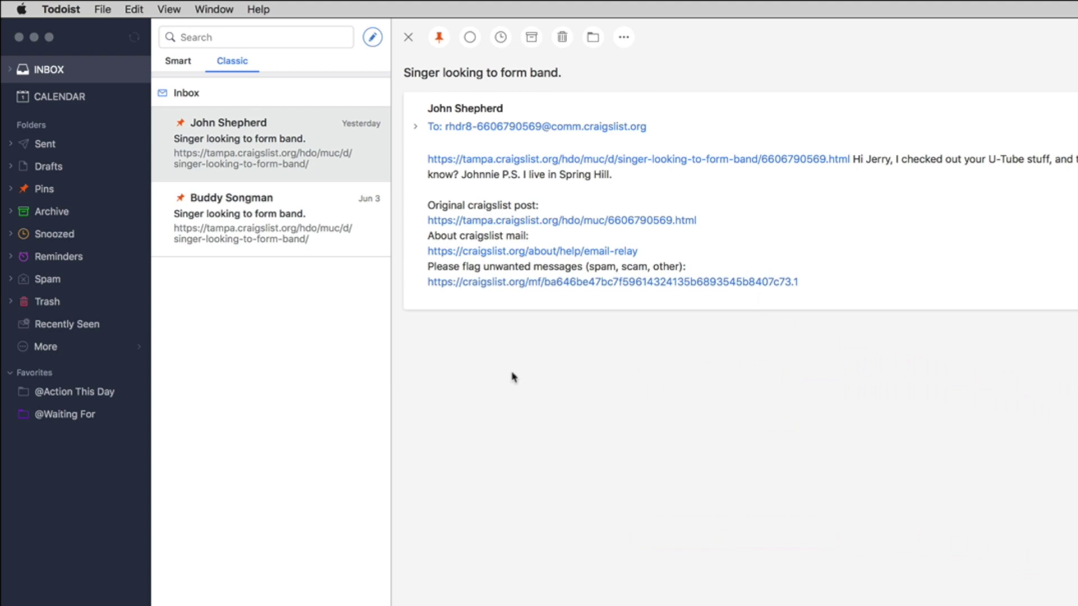
- Bring Spark forward and move between the Calendar and the inbox, ending on the Calendar
{"action": "left_click", "coordinate": [512, 377]}
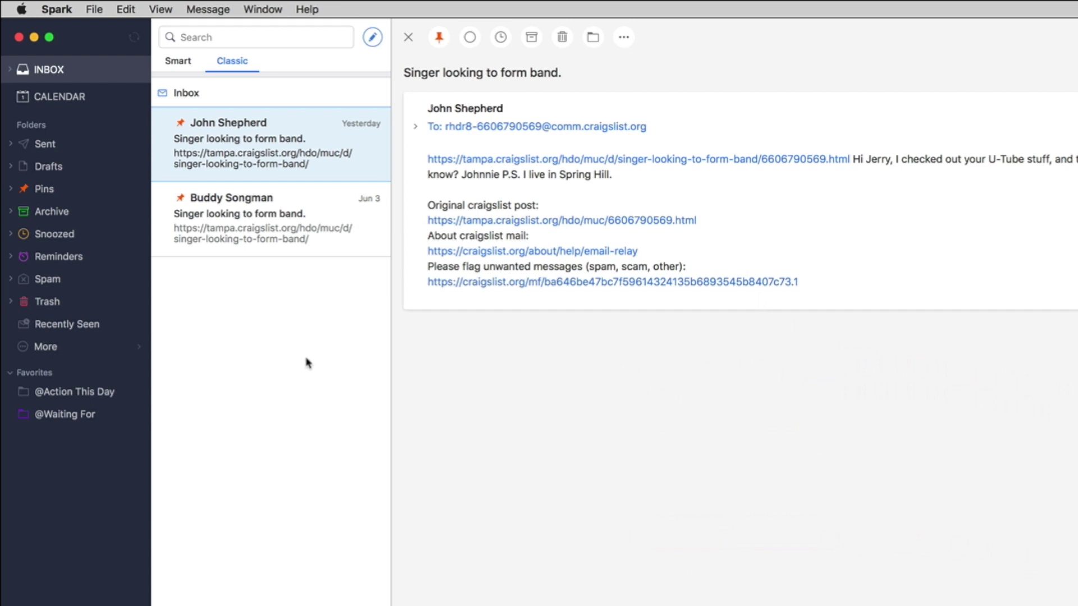
{"action": "left_click", "coordinate": [65, 101]}
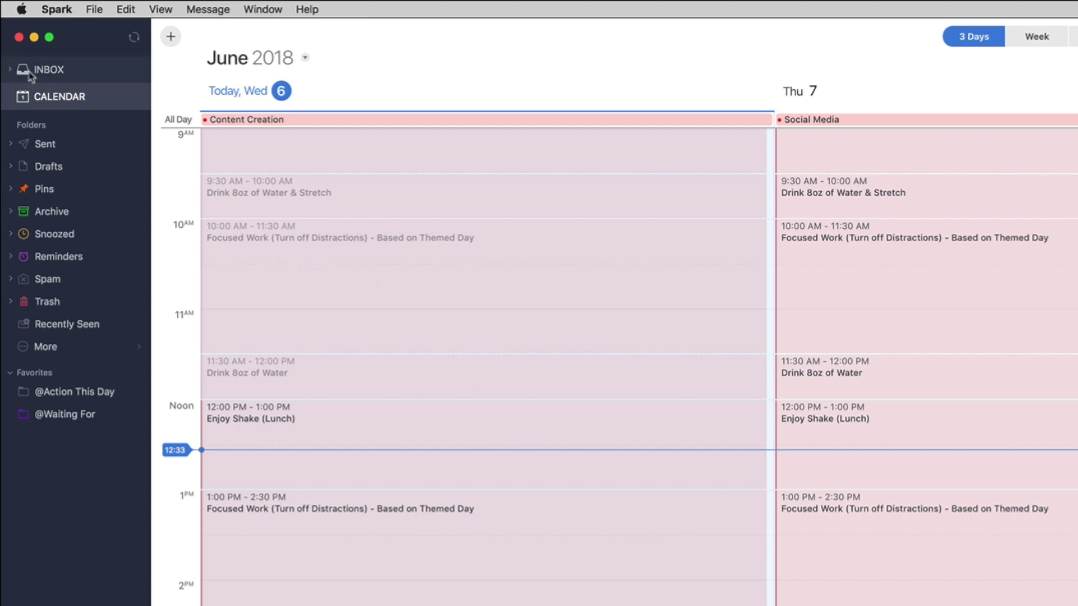
{"action": "left_click", "coordinate": [77, 72]}
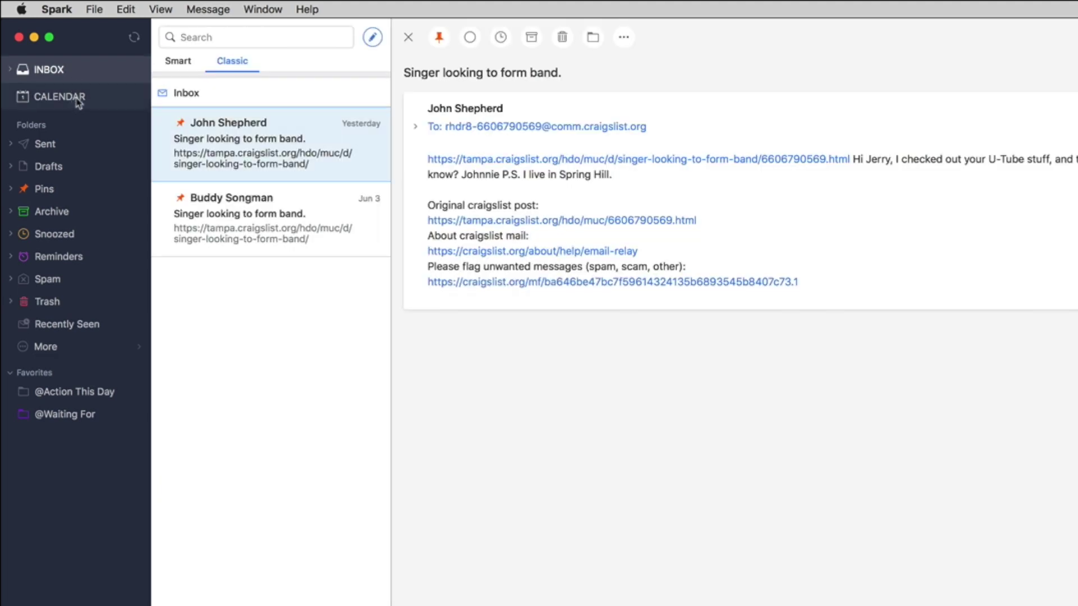
{"action": "left_click", "coordinate": [79, 101]}
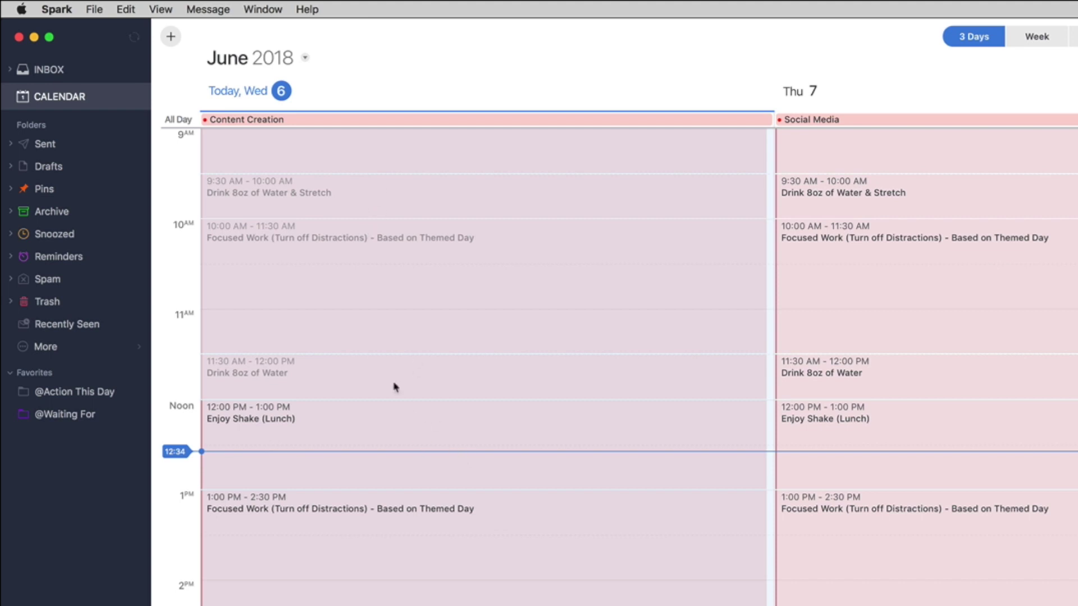
- Scroll the Calendar's 3-day view, then show the Sent folder
{"action": "scroll", "coordinate": [380, 367], "scroll_direction": "up", "scroll_amount": 10}
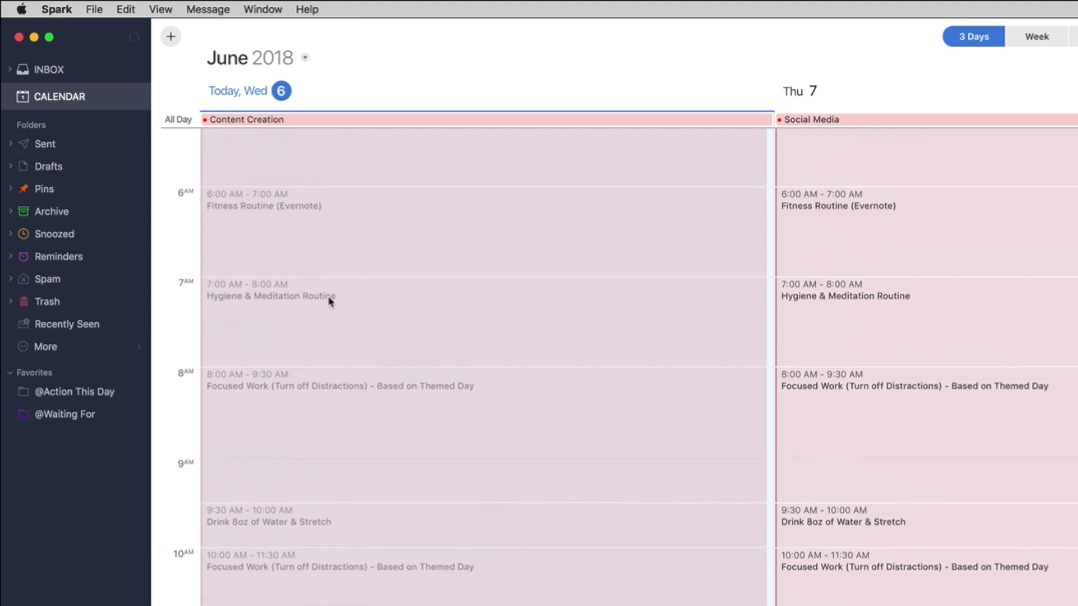
{"action": "scroll", "coordinate": [329, 302], "scroll_direction": "down", "scroll_amount": 5}
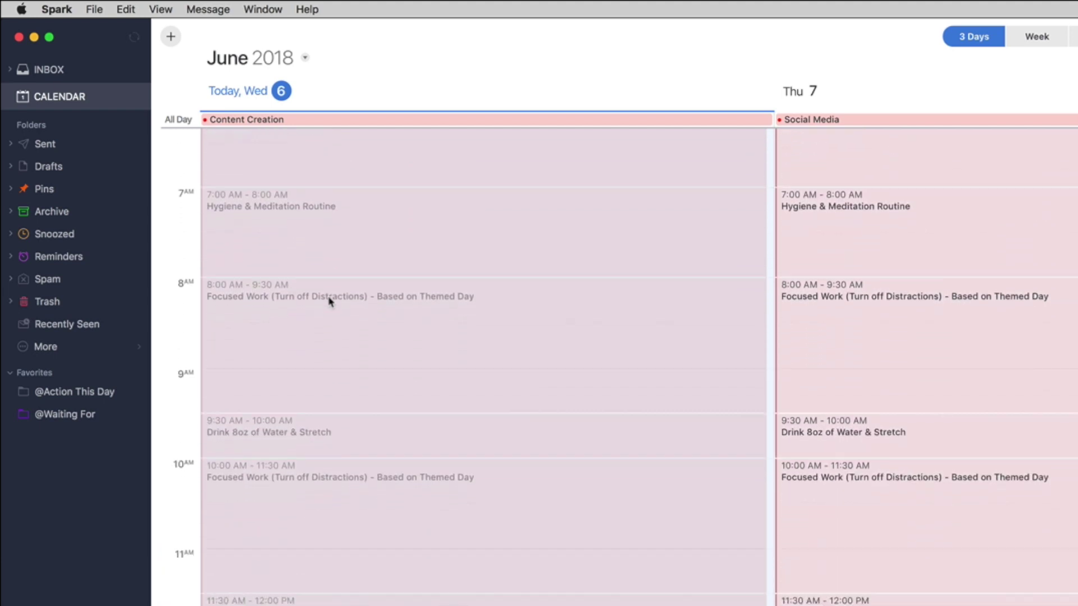
{"action": "left_click", "coordinate": [55, 146]}
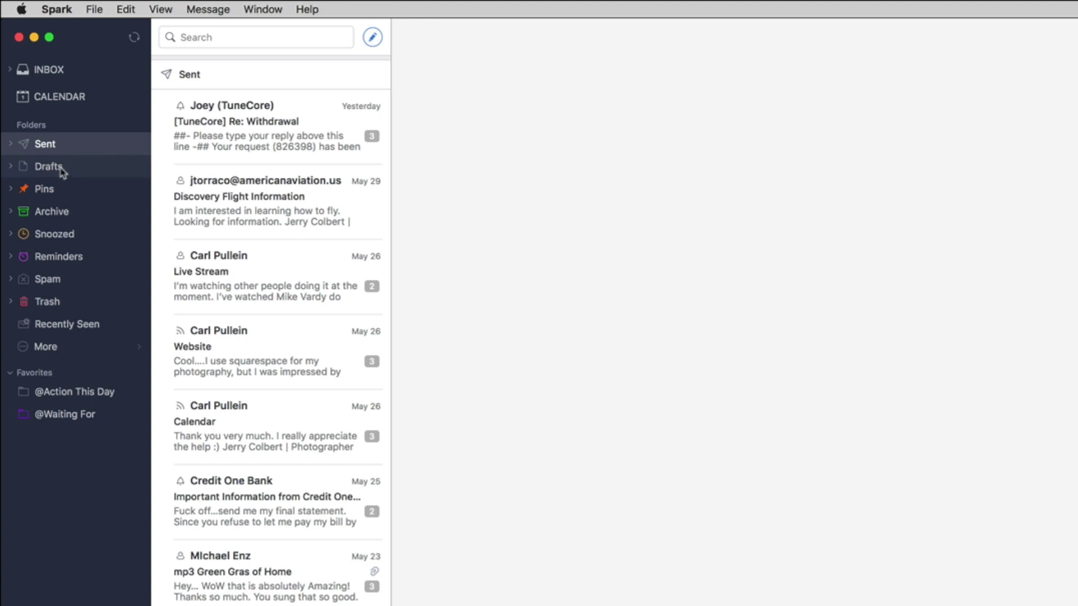
- Browse the Drafts, Pins and Archive folders with the Smart view on, then return to the inbox
{"action": "left_click", "coordinate": [61, 171]}
{"action": "left_click", "coordinate": [57, 195]}
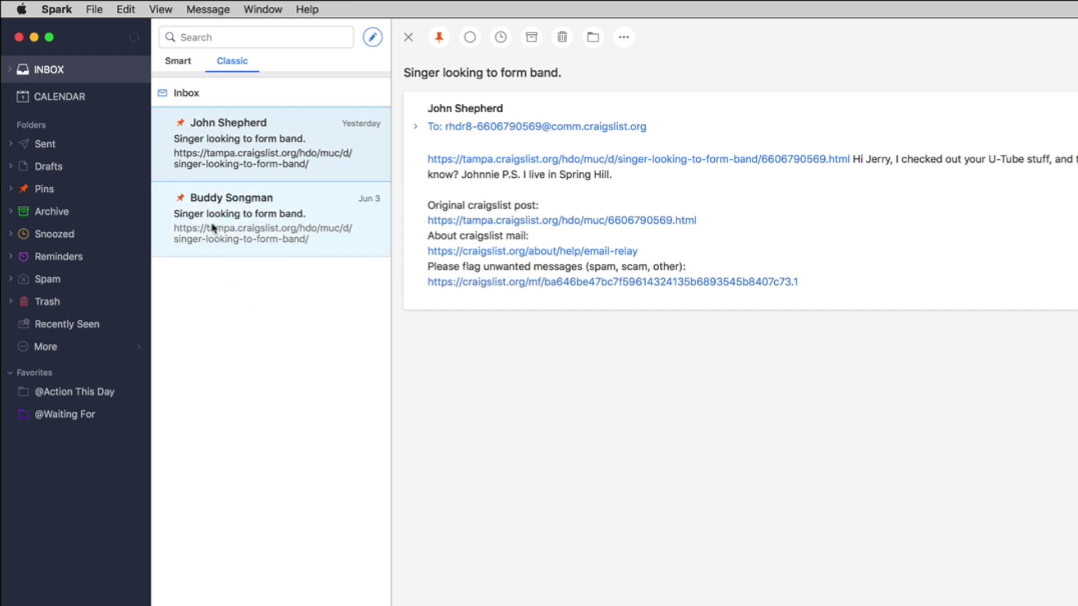
{"action": "left_click", "coordinate": [178, 60]}
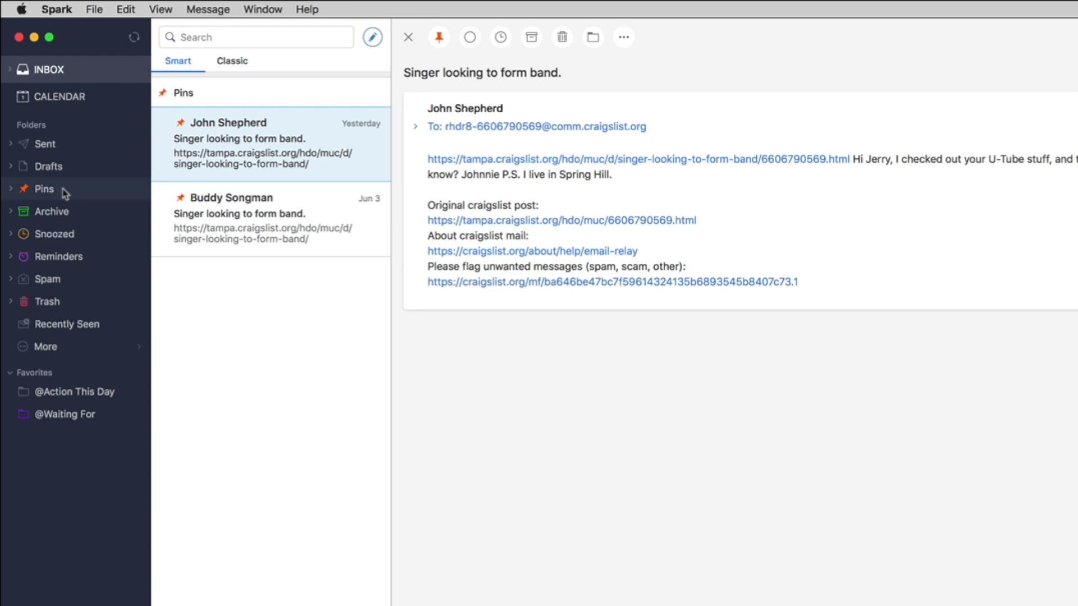
{"action": "left_click", "coordinate": [45, 190]}
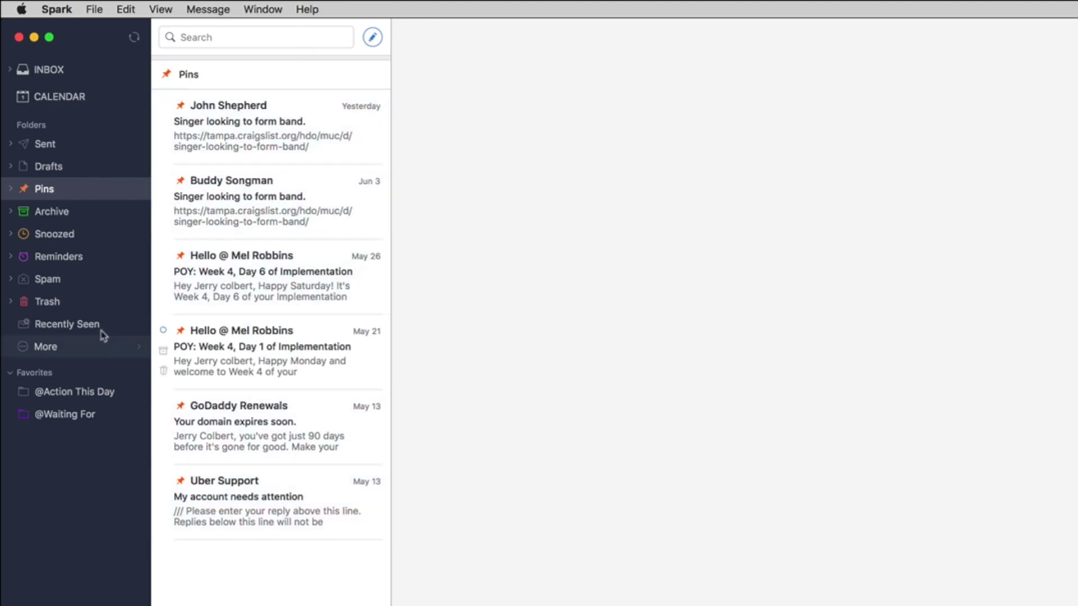
{"action": "left_click", "coordinate": [59, 217]}
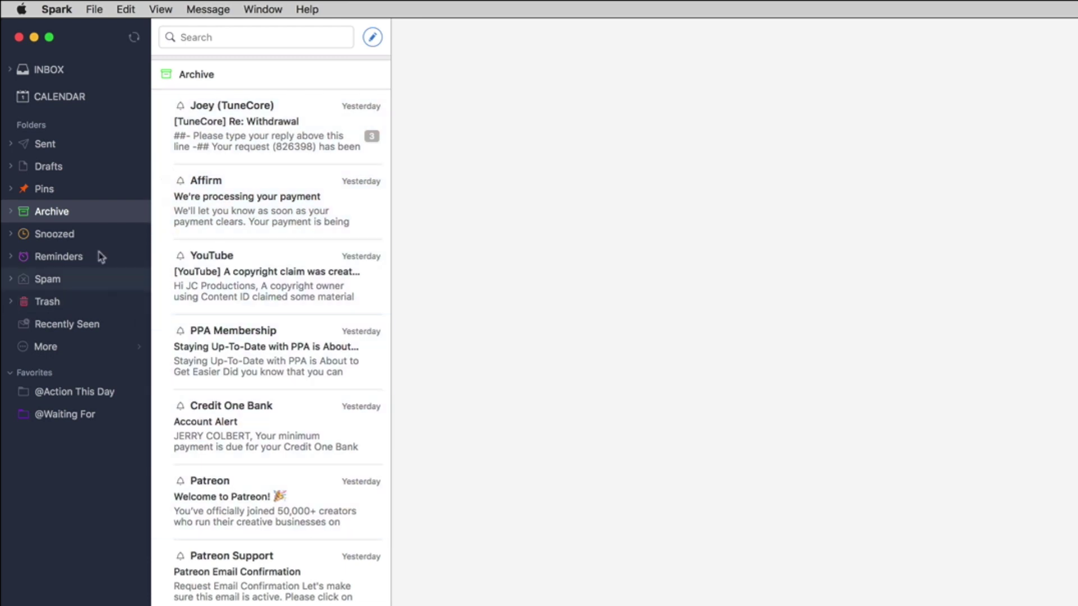
{"action": "left_click", "coordinate": [67, 75]}
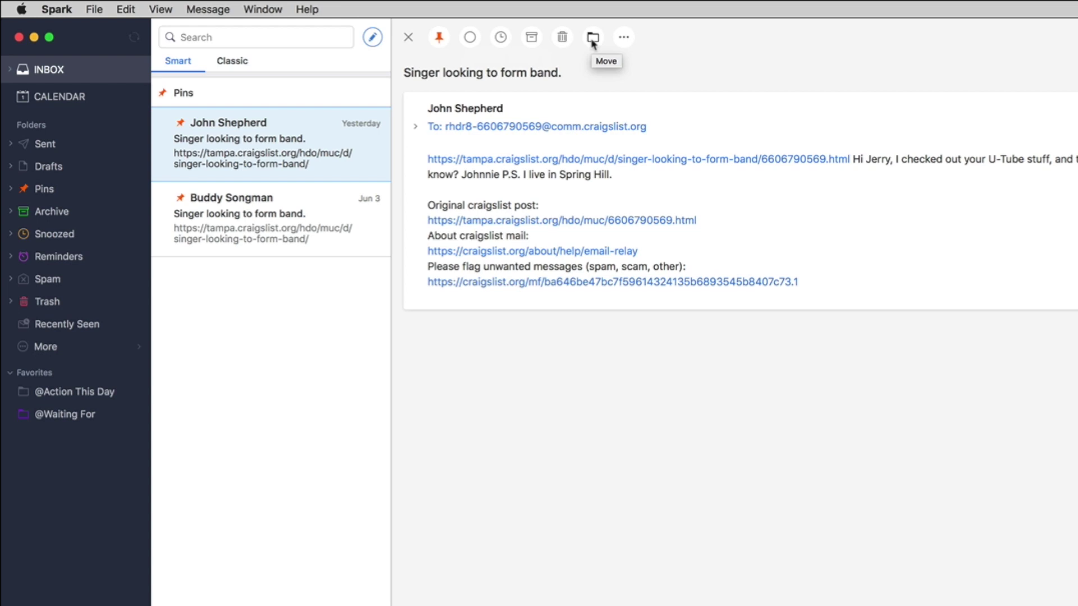
{"action": "left_click", "coordinate": [623, 37]}
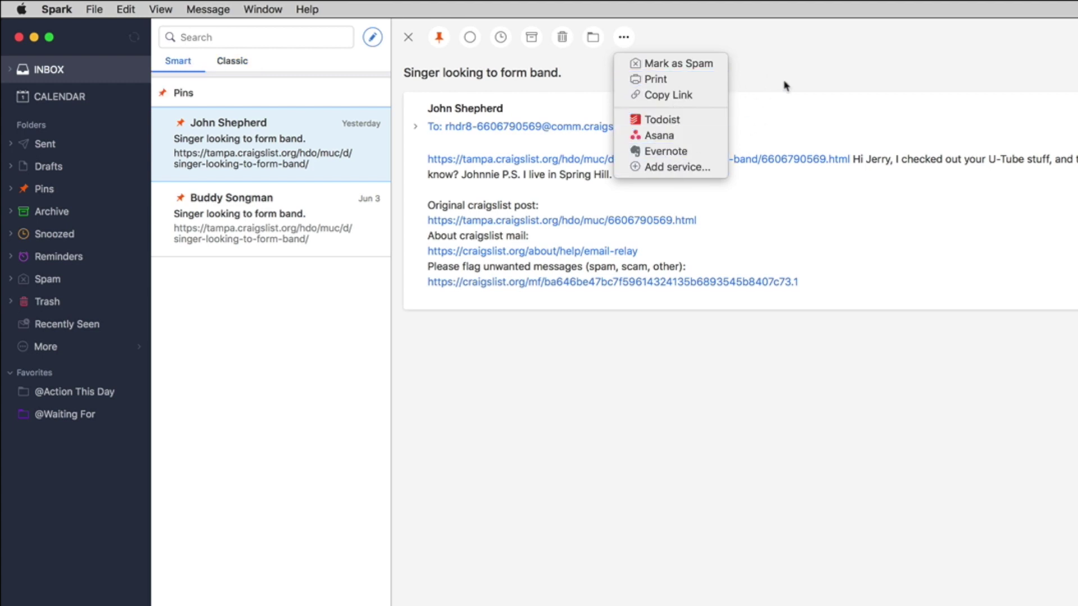
{"action": "left_click", "coordinate": [795, 65]}
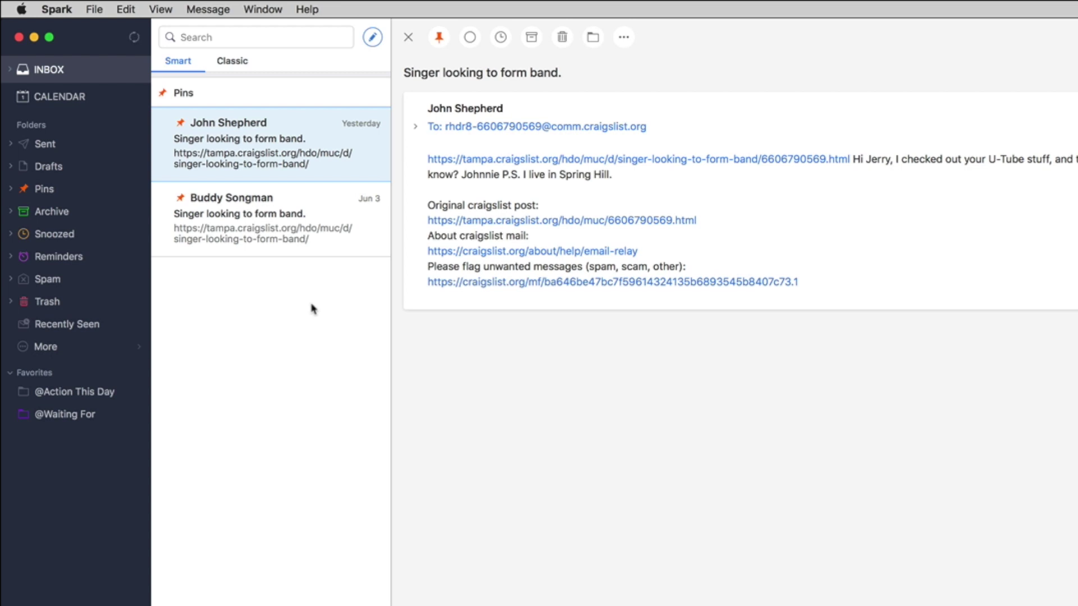
{"action": "left_click", "coordinate": [65, 238]}
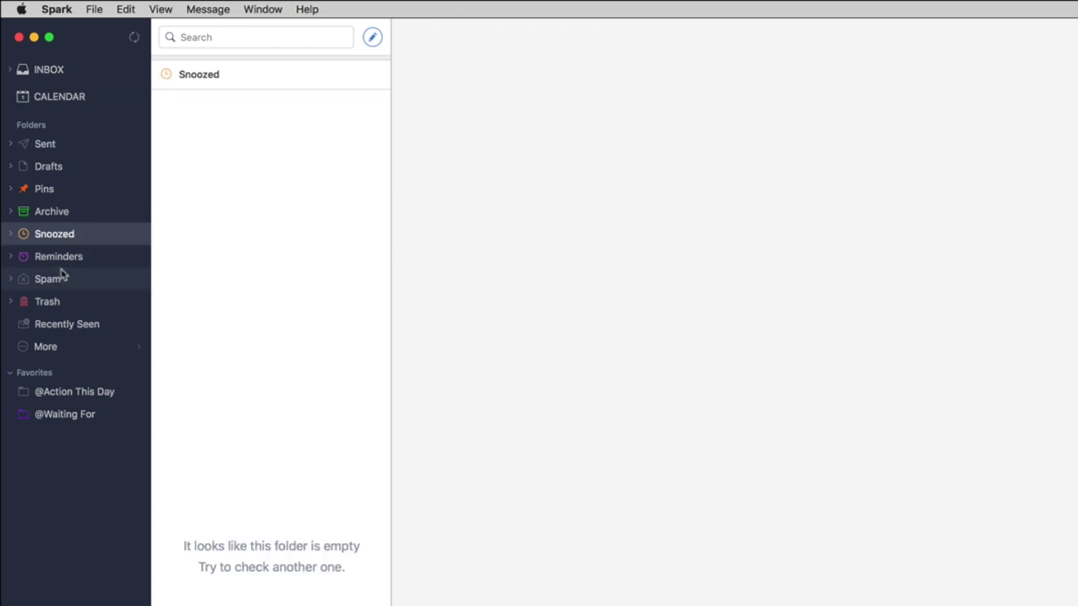
- Visit the Reminders, Spam and Trash folders, then show and dismiss the More folders list
{"action": "left_click", "coordinate": [67, 265]}
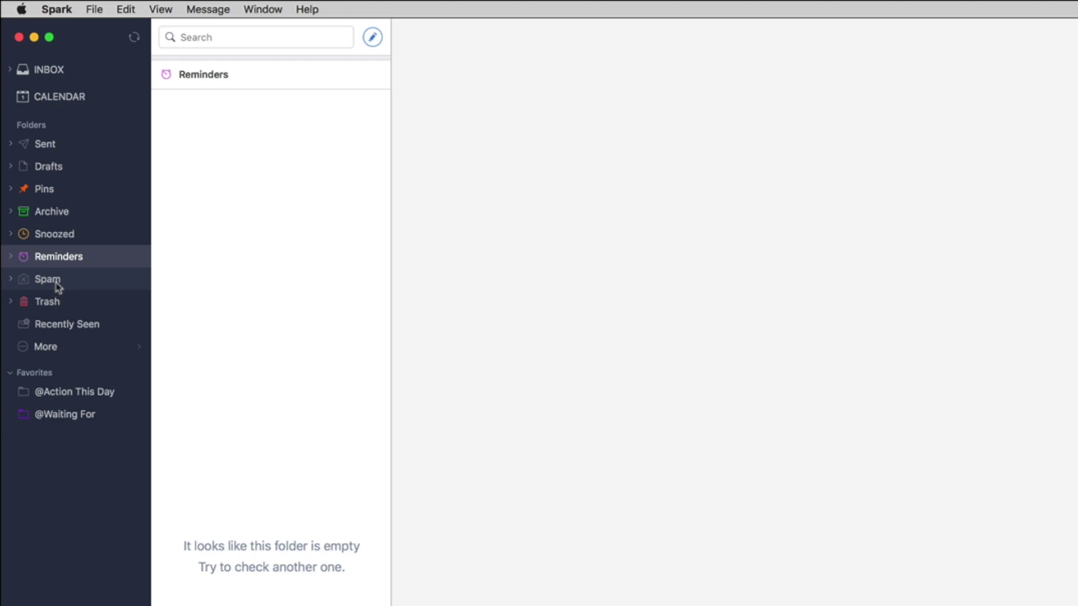
{"action": "left_click", "coordinate": [57, 285]}
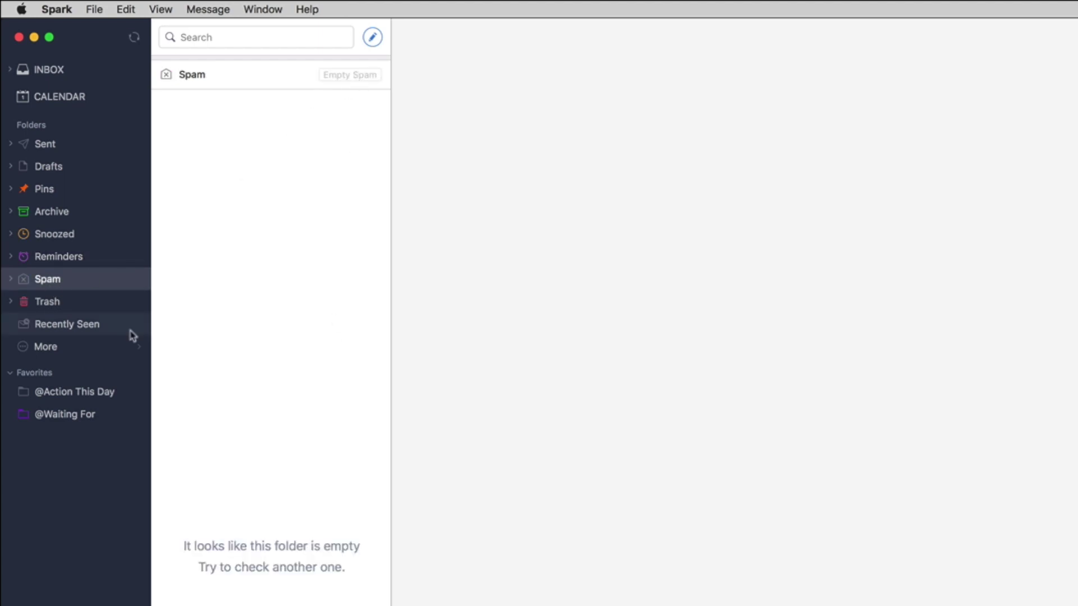
{"action": "left_click", "coordinate": [61, 306]}
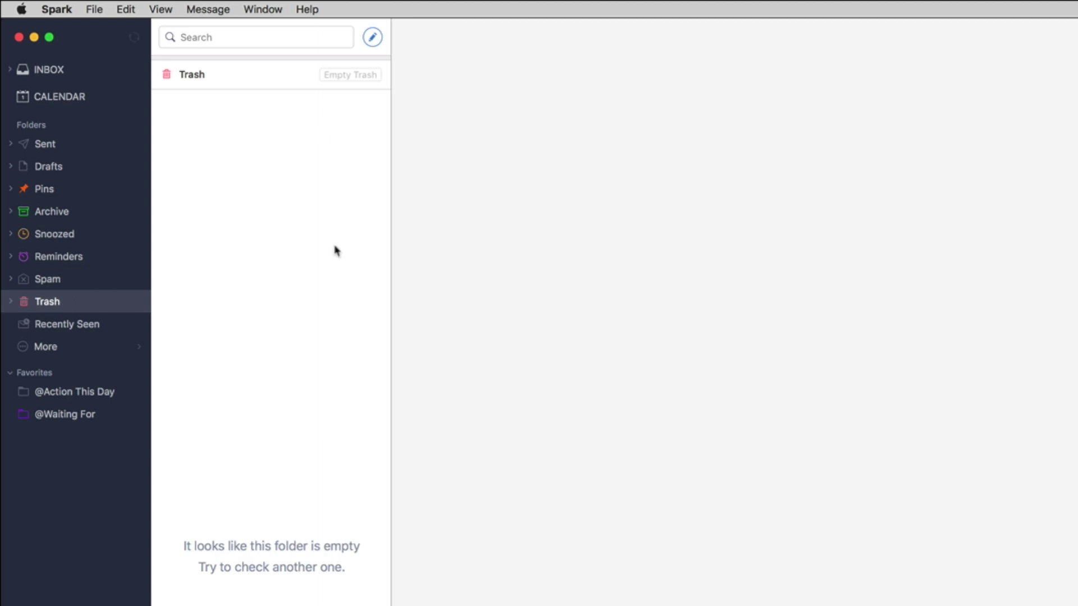
{"action": "left_click", "coordinate": [99, 351]}
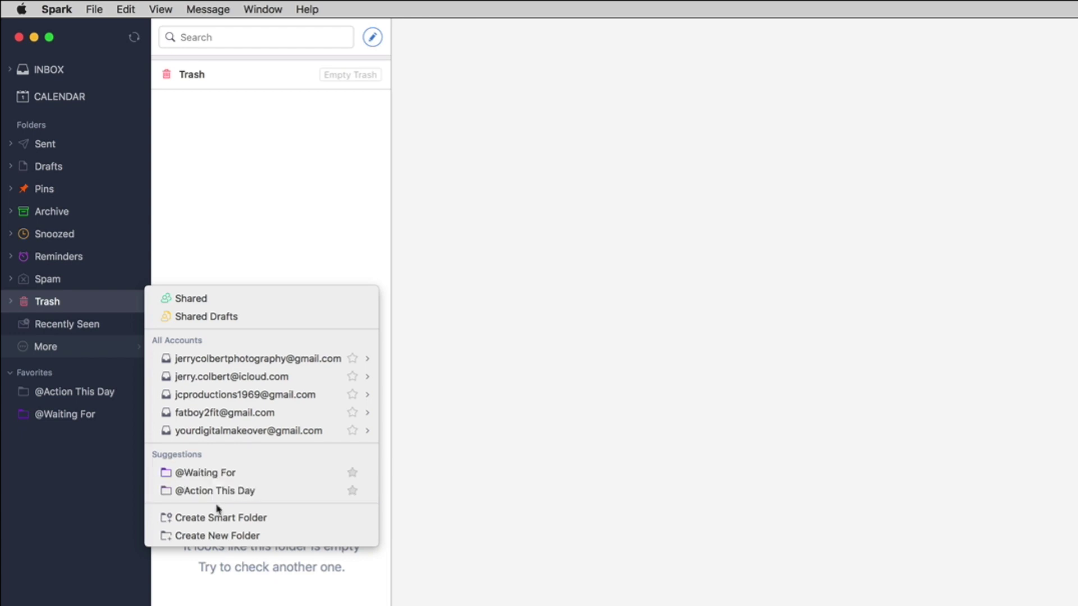
{"action": "left_click", "coordinate": [71, 504]}
- Browse the File, View and Help menus in the menu bar without choosing anything
{"action": "left_click", "coordinate": [93, 9]}
{"action": "mouse_move", "coordinate": [66, 9]}
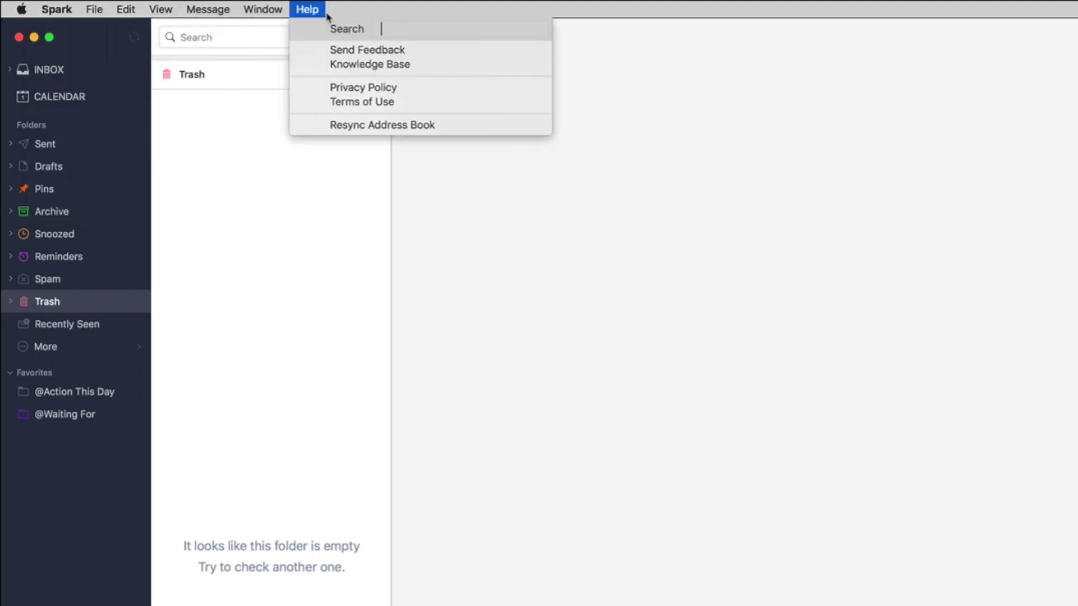
{"action": "mouse_move", "coordinate": [263, 11]}
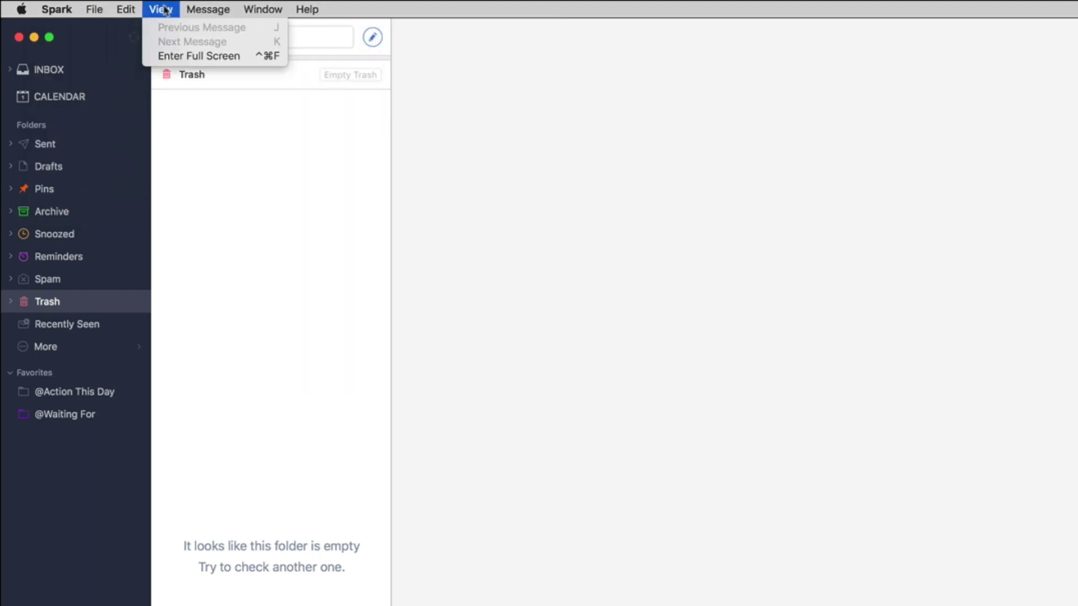
{"action": "mouse_move", "coordinate": [124, 10]}
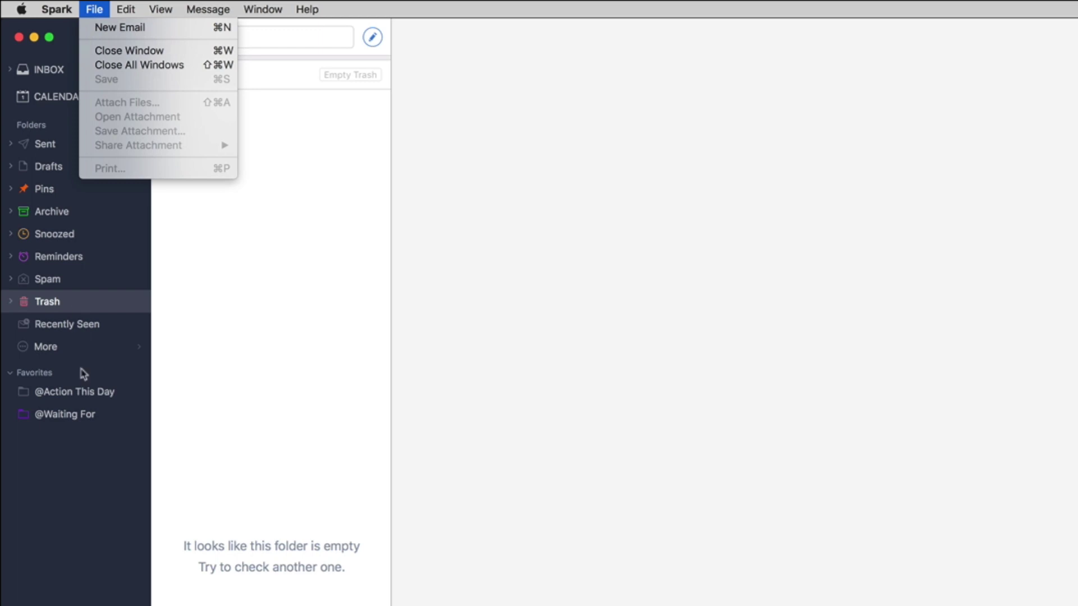
{"action": "left_click", "coordinate": [104, 541]}
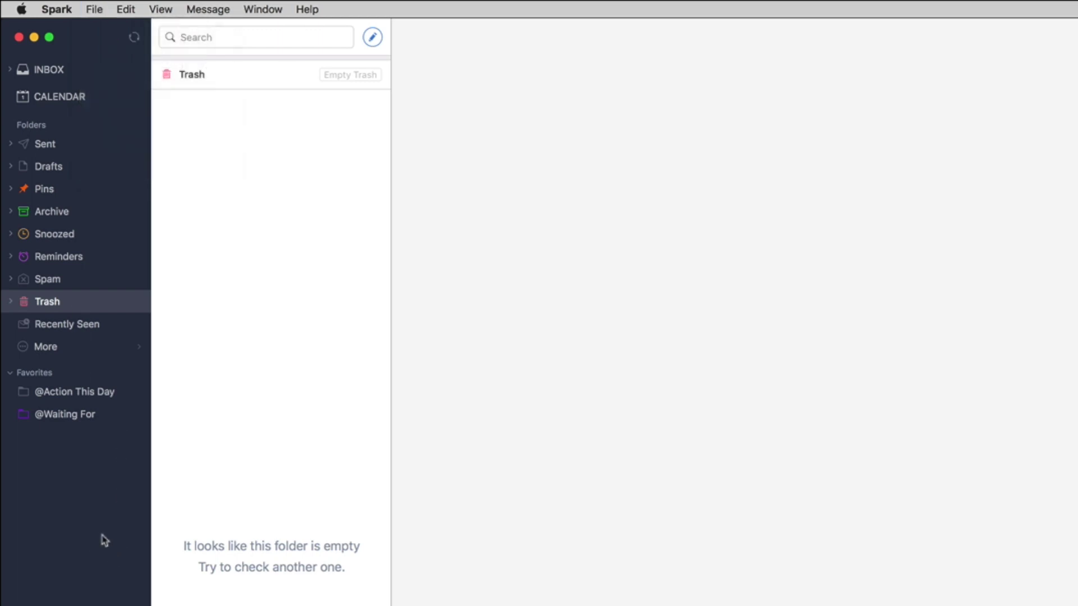
- Discard a blank new message, then open Spark Preferences from the Spark menu
{"action": "left_click", "coordinate": [372, 38]}
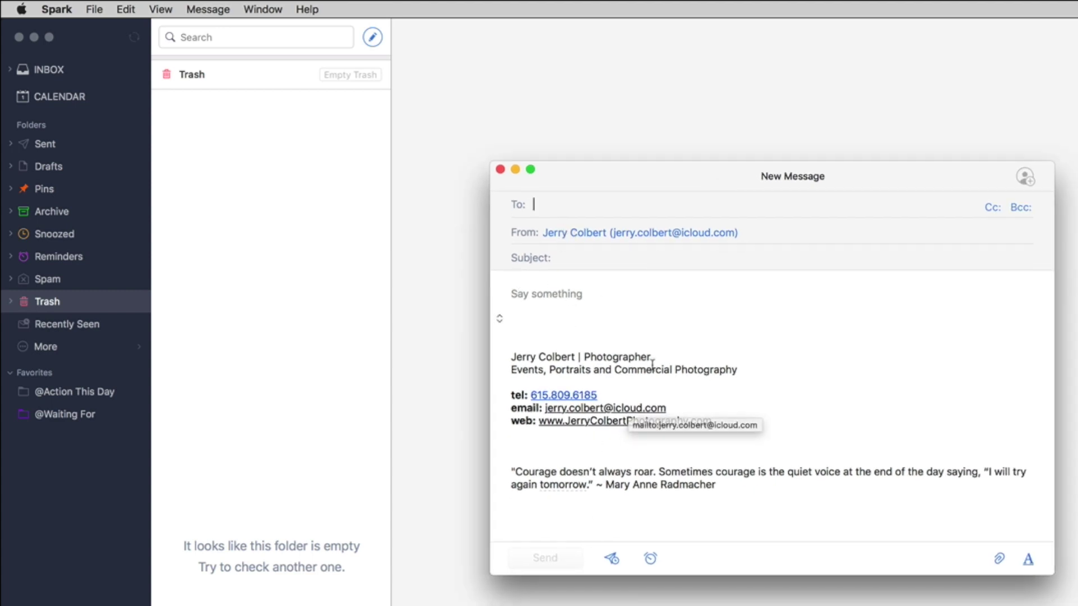
{"action": "left_click", "coordinate": [501, 170]}
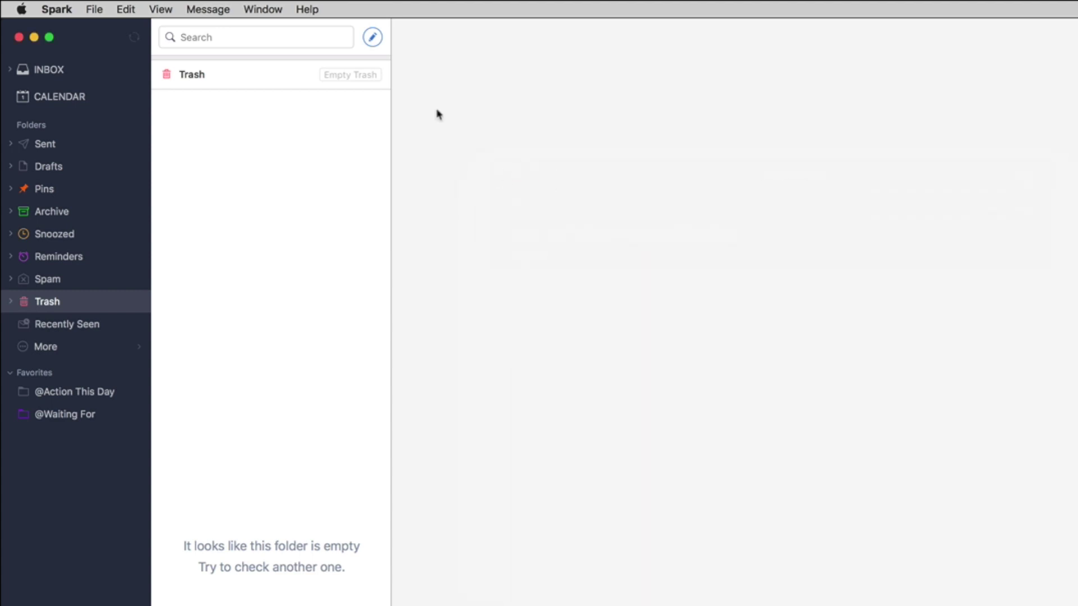
{"action": "left_click", "coordinate": [57, 10]}
{"action": "left_click", "coordinate": [81, 65]}
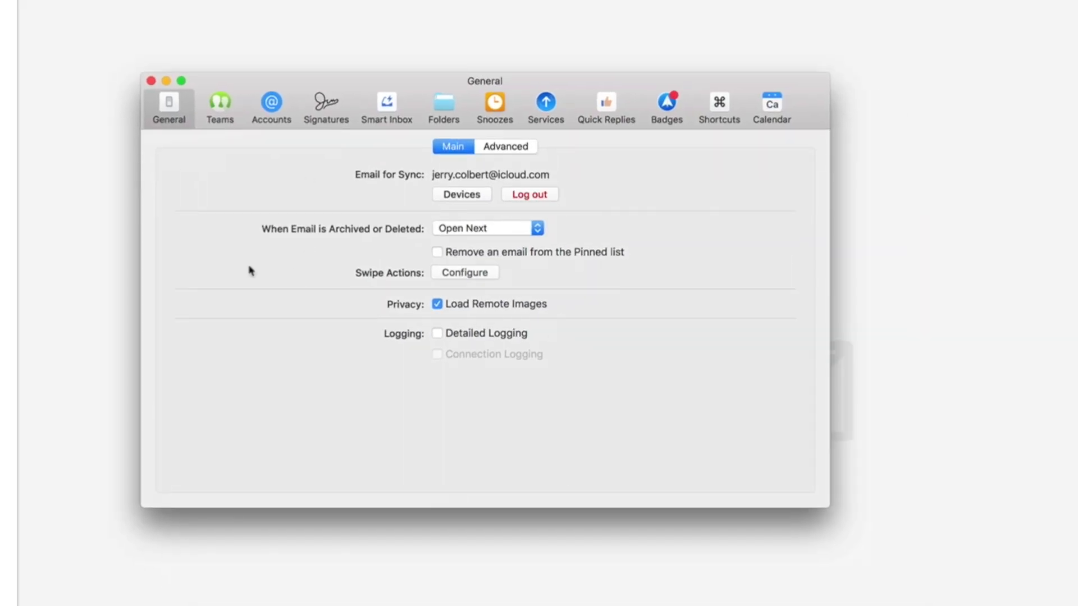
- Page through the Teams, Accounts and Signatures panes, ending on the Smart Inbox settings
{"action": "left_click", "coordinate": [321, 198]}
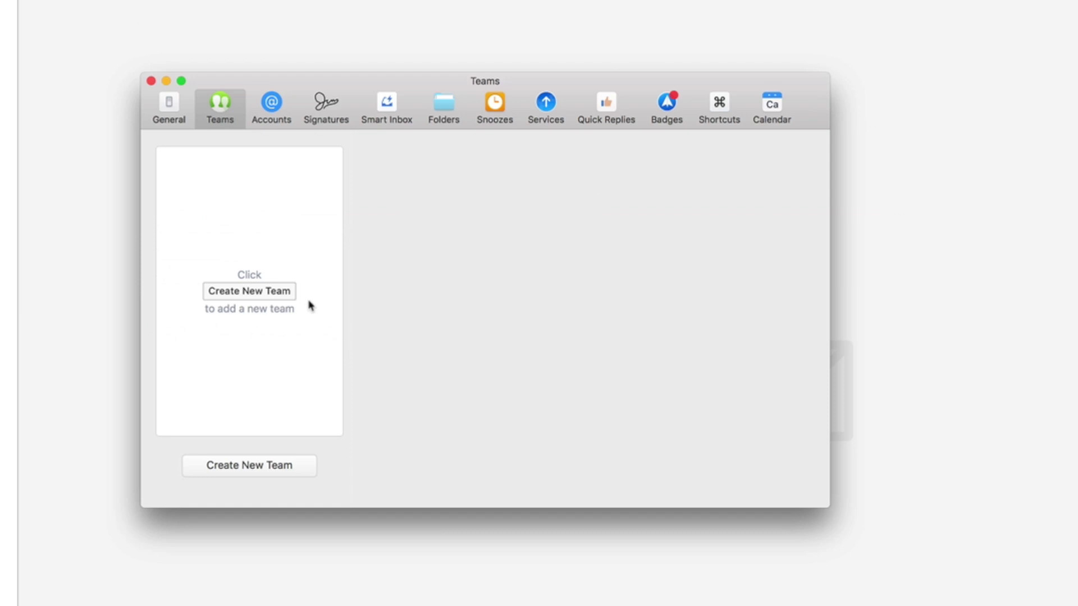
{"action": "left_click", "coordinate": [268, 119]}
{"action": "left_click", "coordinate": [208, 118]}
{"action": "left_click", "coordinate": [285, 113]}
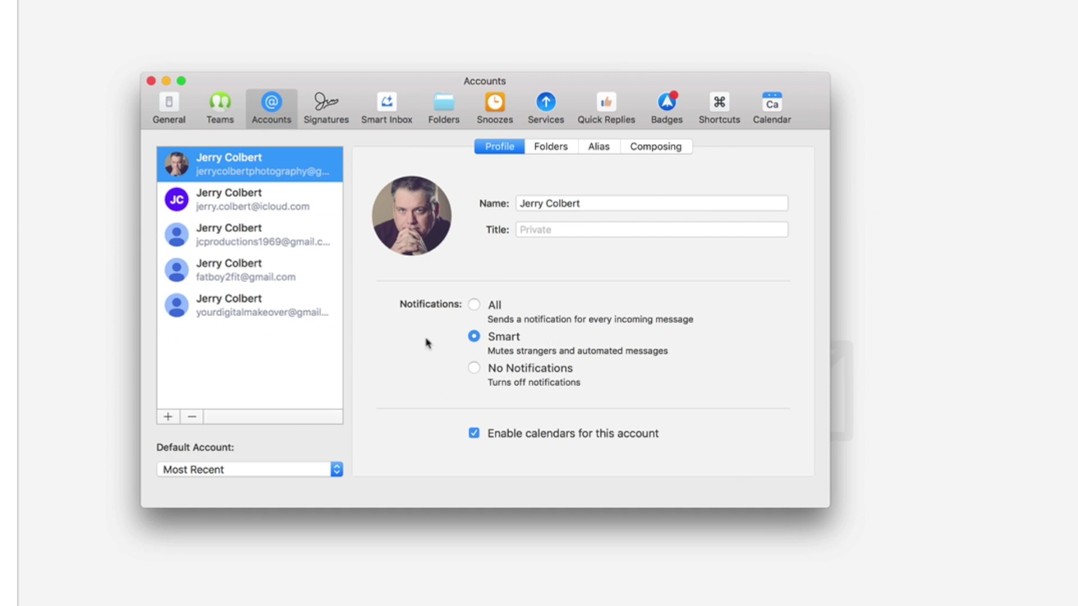
{"action": "left_click", "coordinate": [326, 112]}
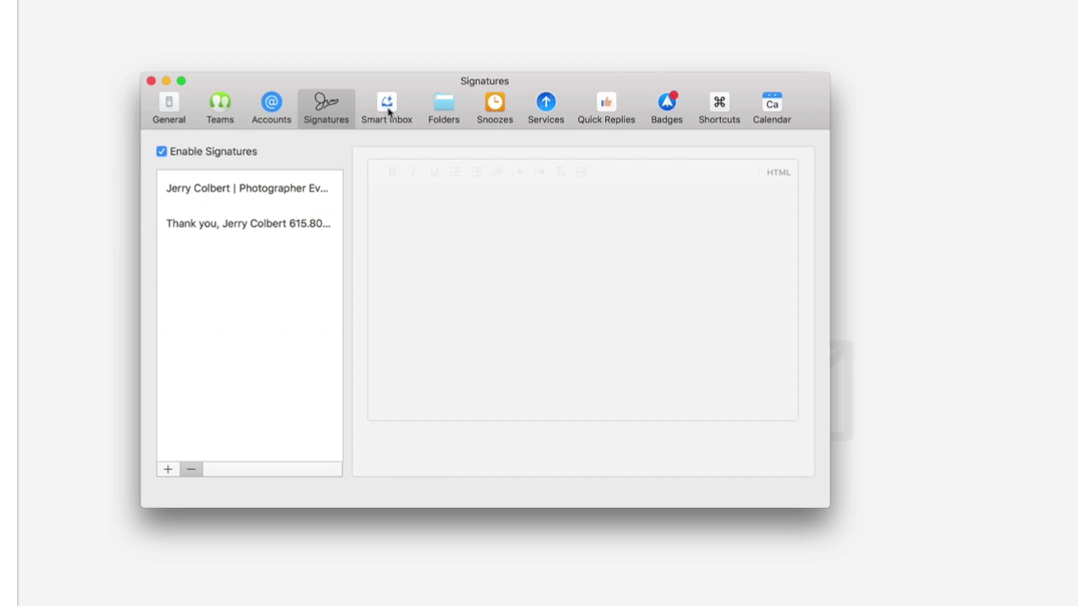
{"action": "left_click", "coordinate": [388, 112]}
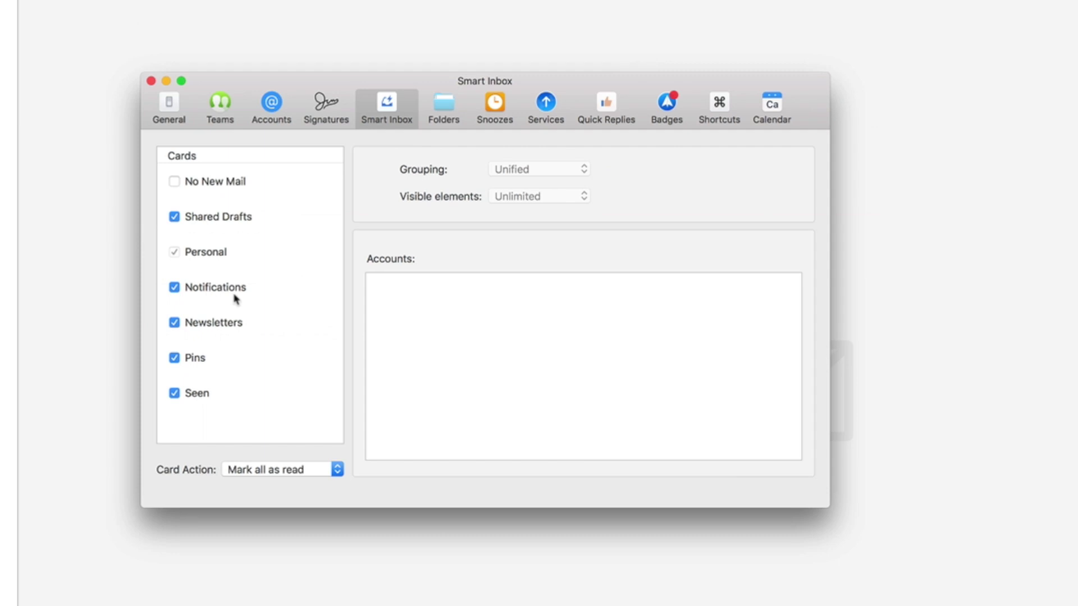
- Look through the Folders, Snoozes and Services panes, then show the Quick Replies settings
{"action": "left_click", "coordinate": [442, 116]}
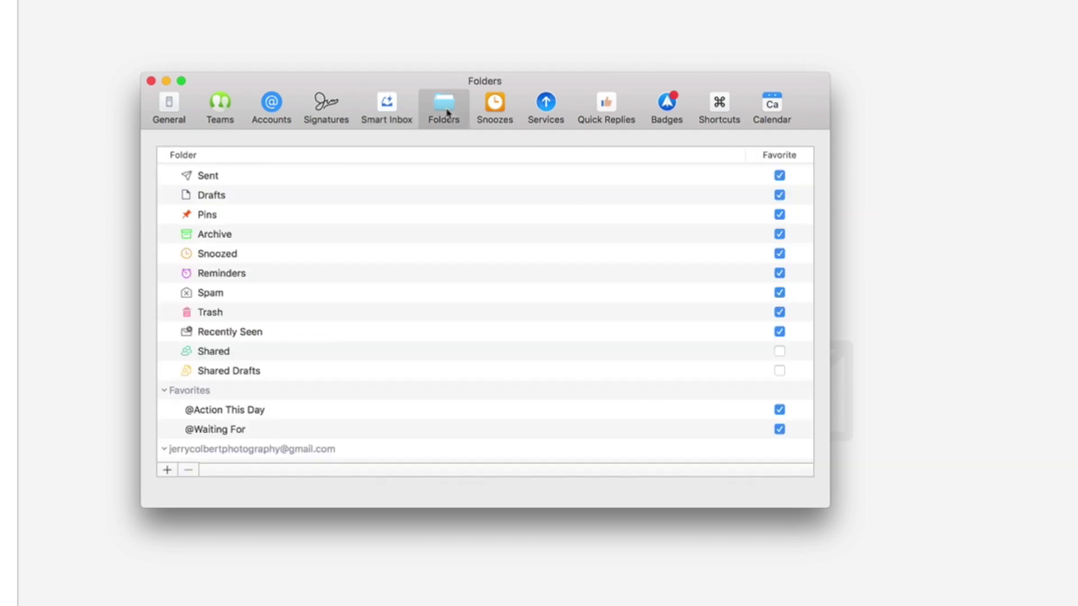
{"action": "scroll", "coordinate": [378, 311], "scroll_direction": "down", "scroll_amount": 10}
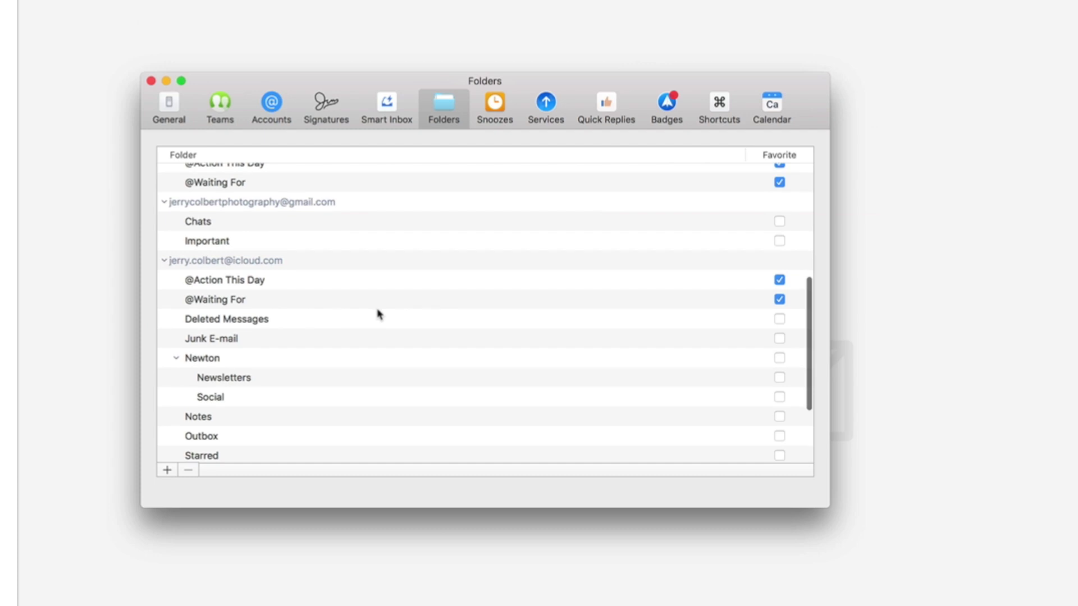
{"action": "scroll", "coordinate": [378, 310], "scroll_direction": "up", "scroll_amount": 10}
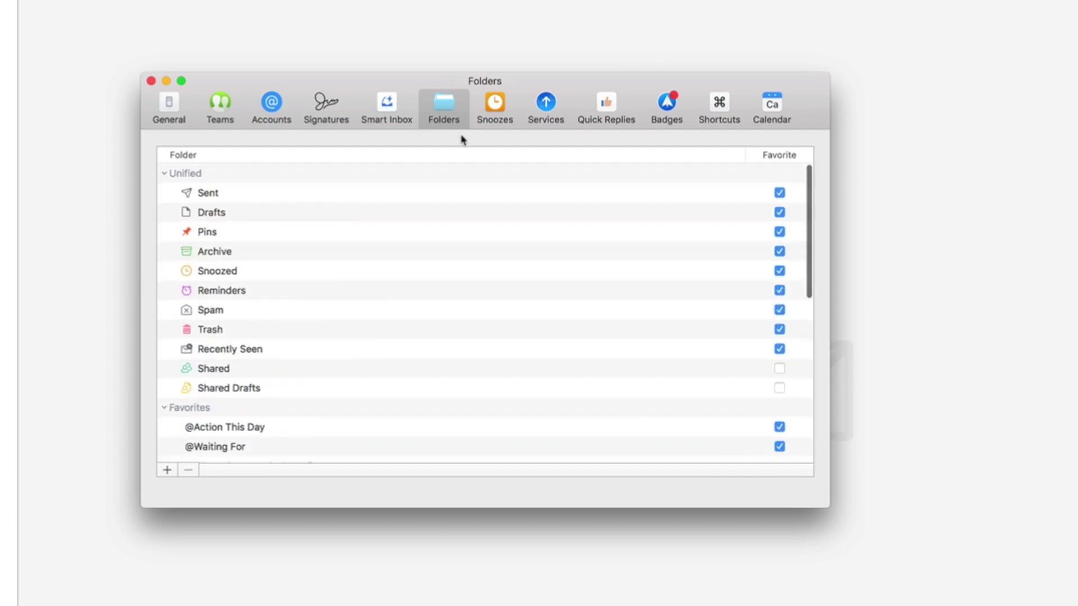
{"action": "left_click", "coordinate": [497, 113]}
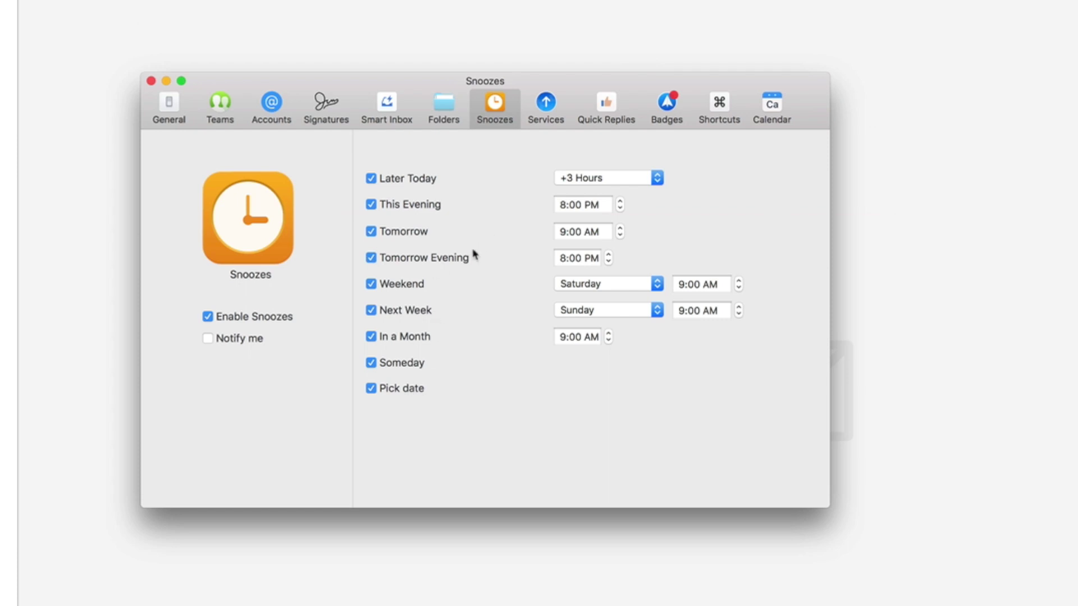
{"action": "left_click", "coordinate": [553, 114]}
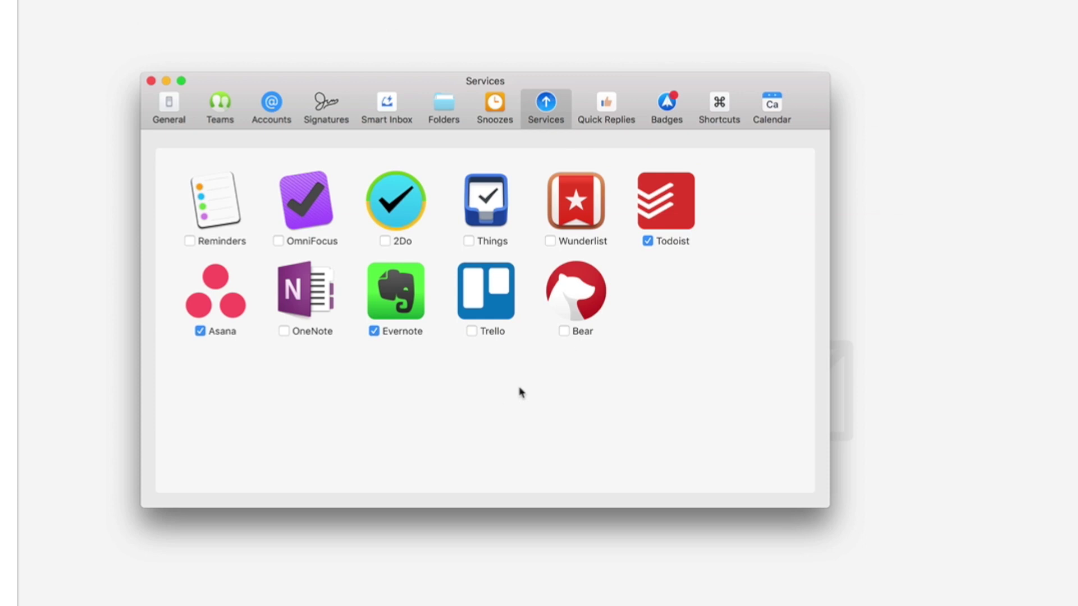
{"action": "mouse_move", "coordinate": [238, 324]}
{"action": "left_click", "coordinate": [614, 121]}
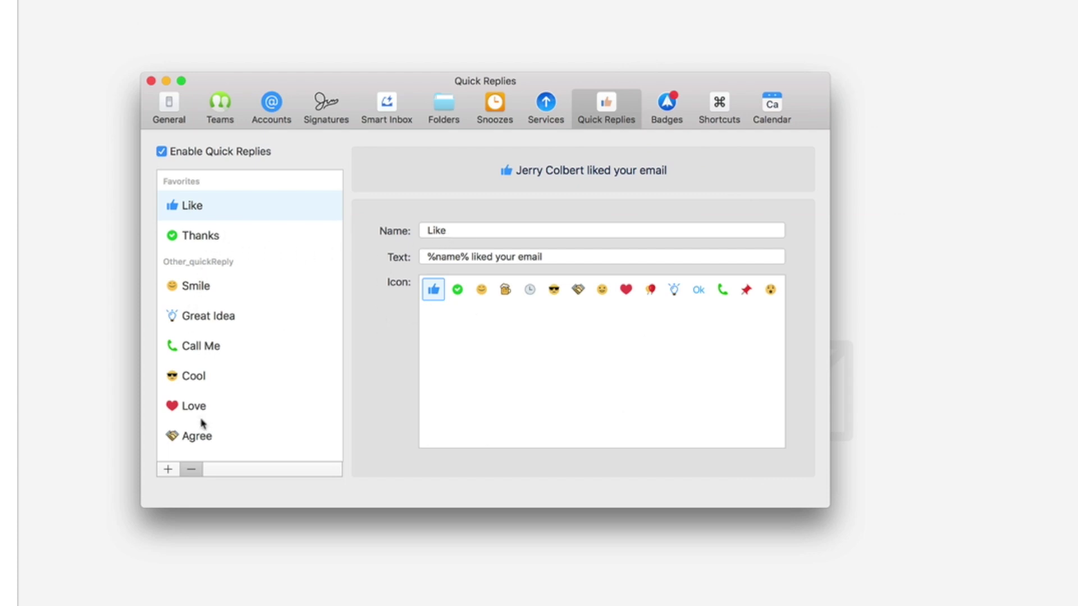
- Review the Badges, Shortcuts and Calendar settings, then close Preferences to return to Trash
{"action": "scroll", "coordinate": [203, 423], "scroll_direction": "down", "scroll_amount": 1}
{"action": "left_click", "coordinate": [670, 111]}
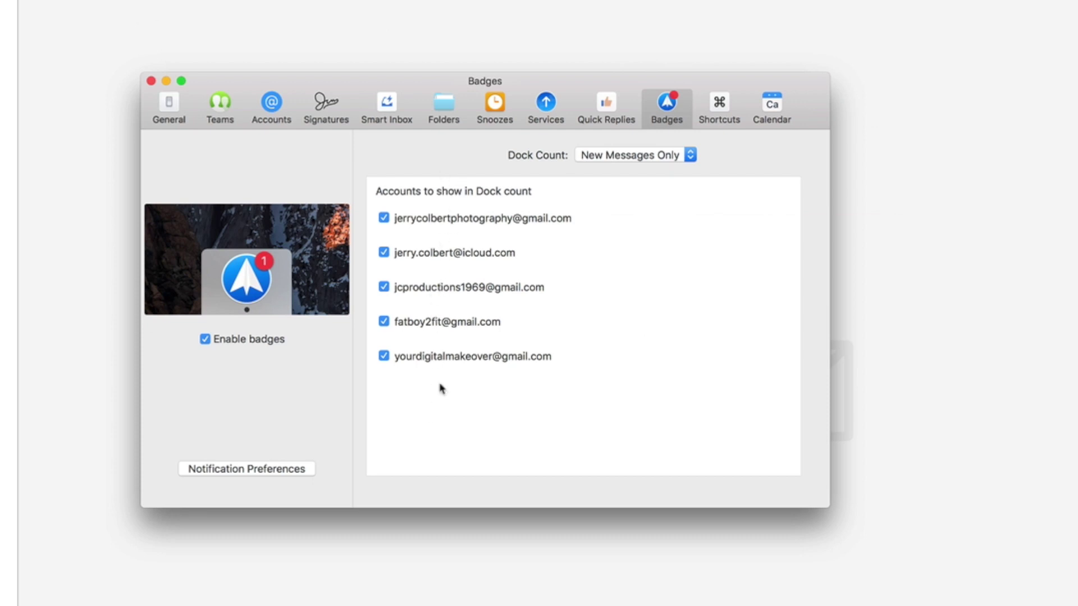
{"action": "left_click", "coordinate": [725, 108]}
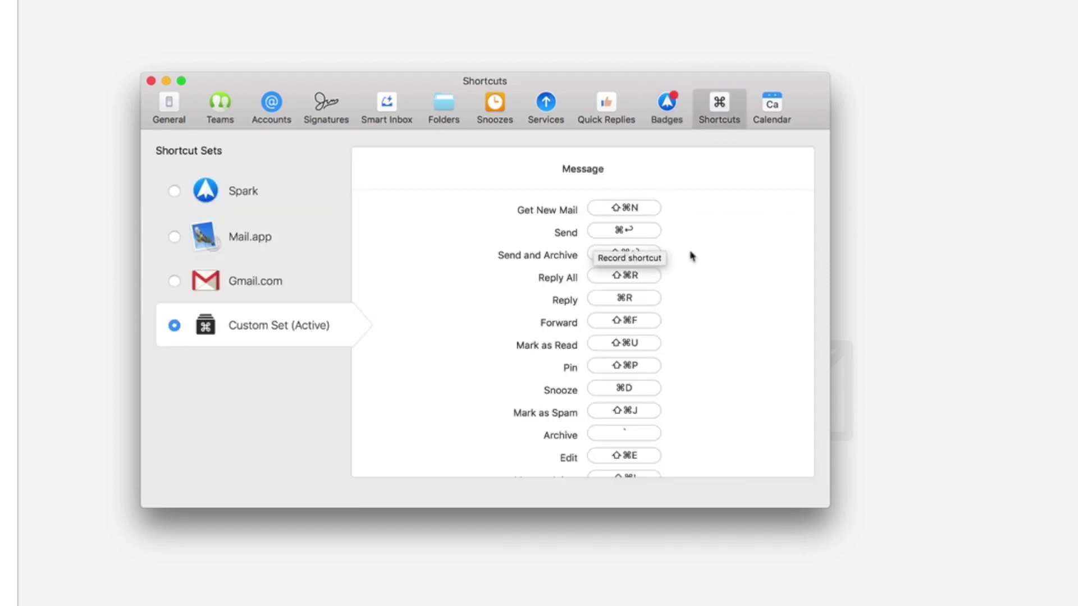
{"action": "left_click", "coordinate": [780, 105]}
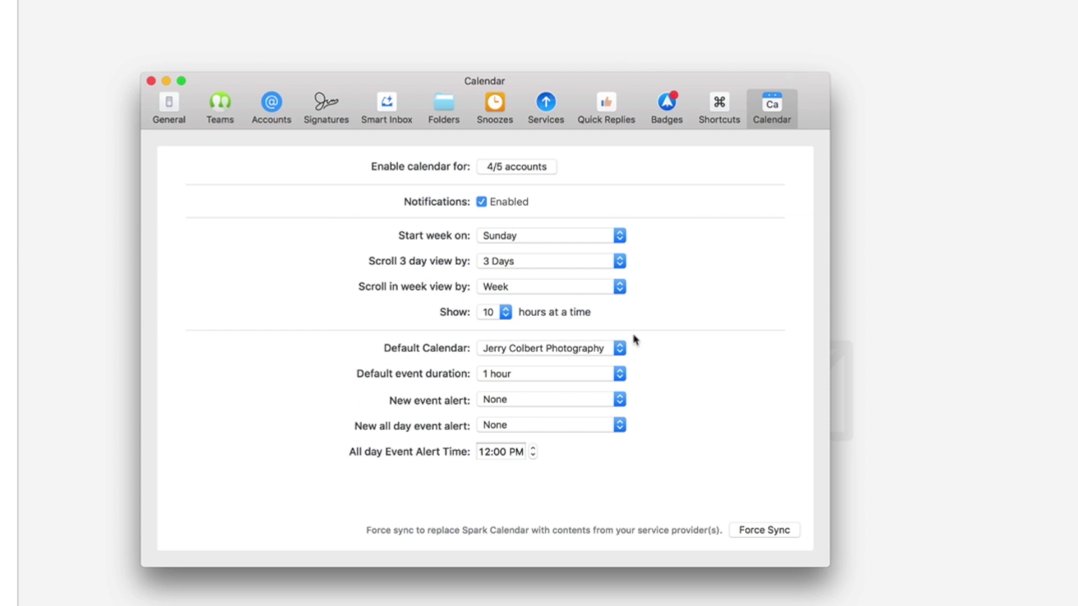
{"action": "left_click", "coordinate": [151, 80]}
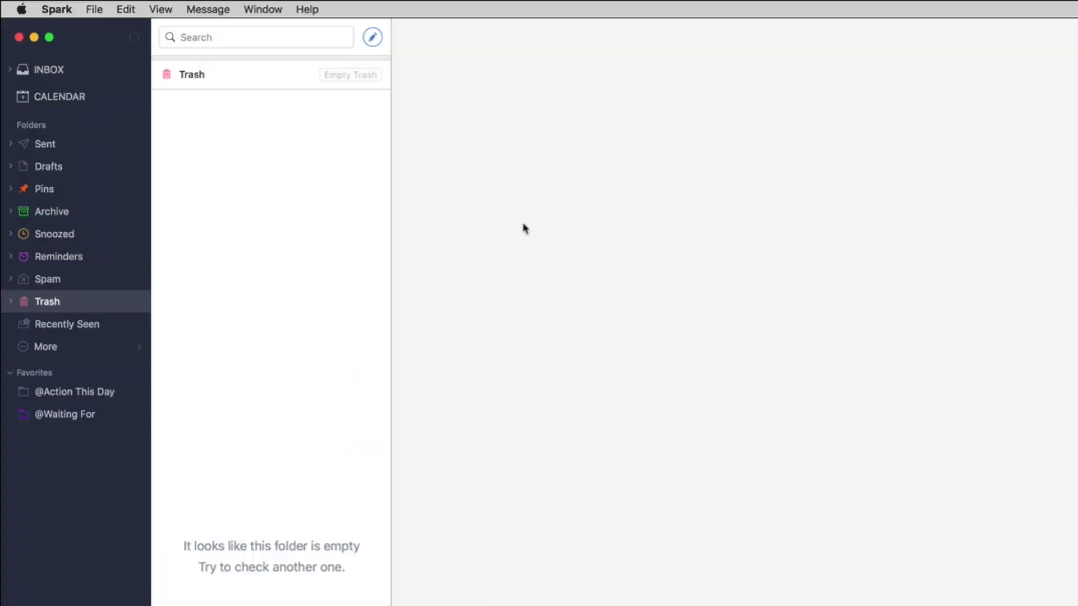